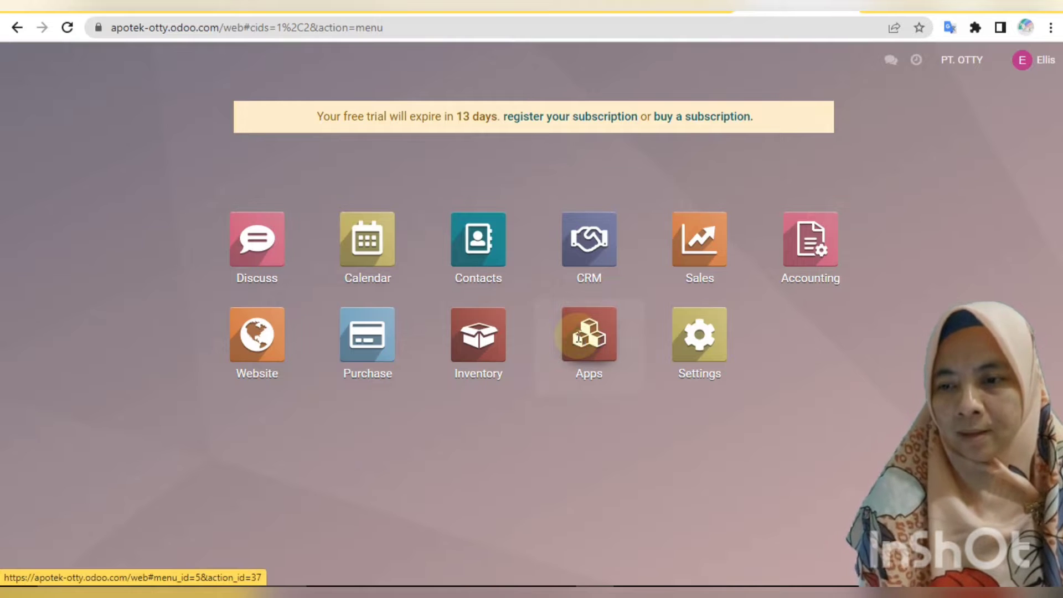
left_click(579, 342)
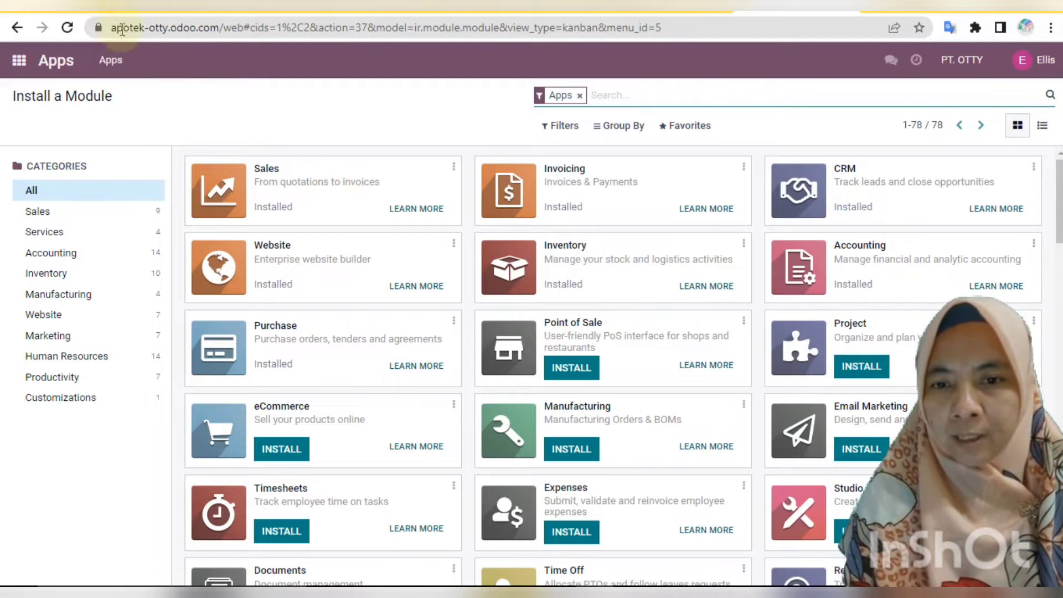
left_click(20, 62)
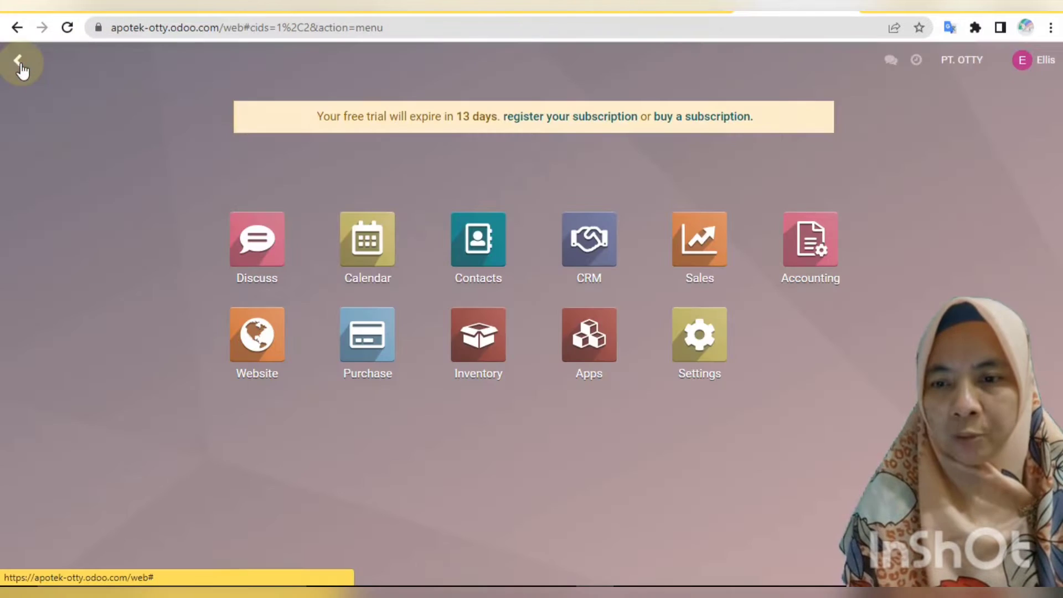
left_click(701, 339)
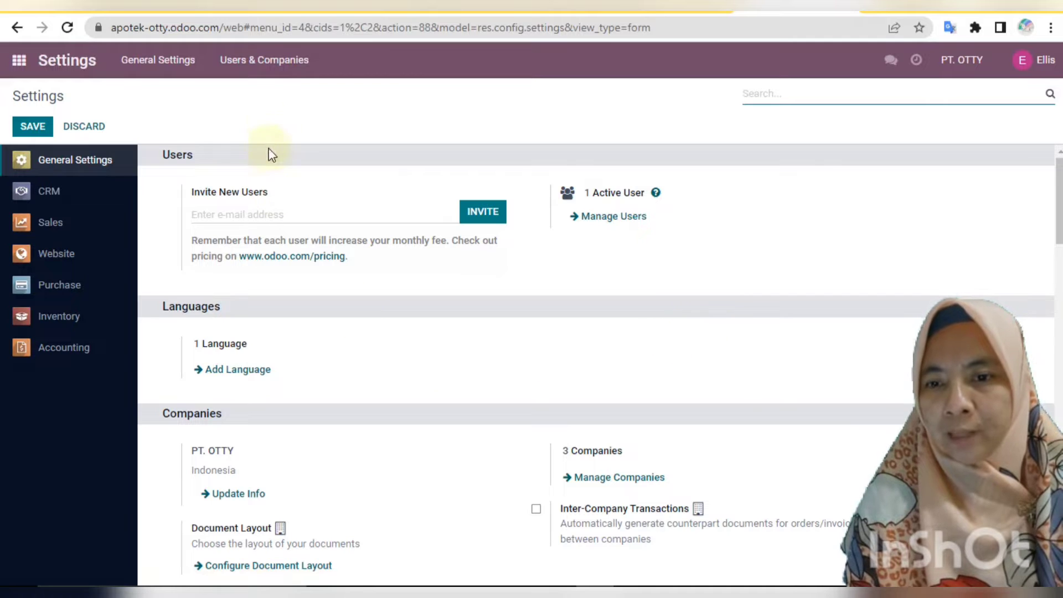
Open General Settings to see the Users, Languages and Companies sections.
left_click(264, 57)
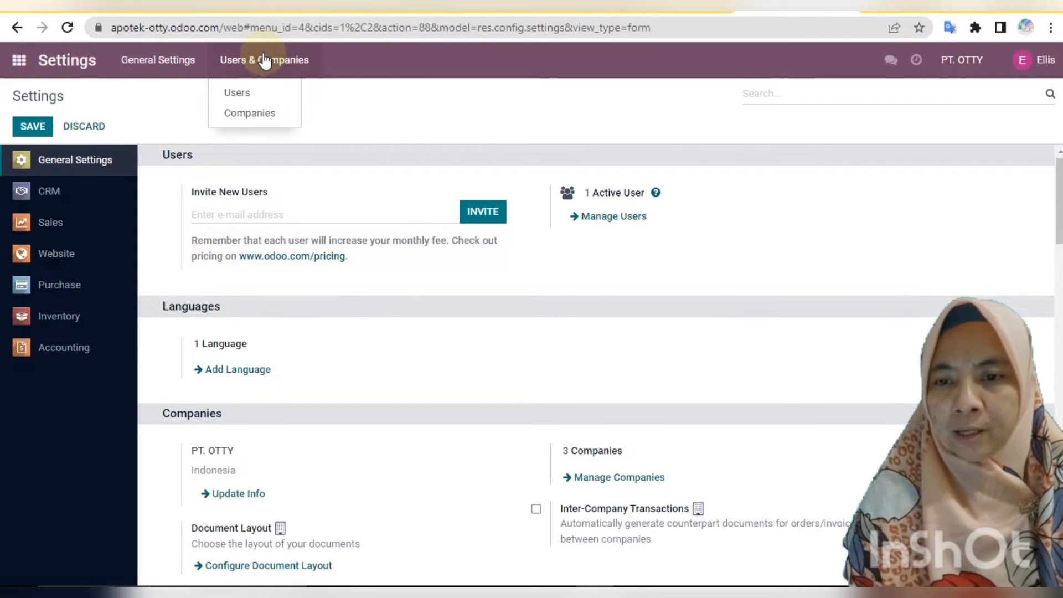
Create and save company PT. BETA with street address Jl. Harapan Indah.
left_click(268, 114)
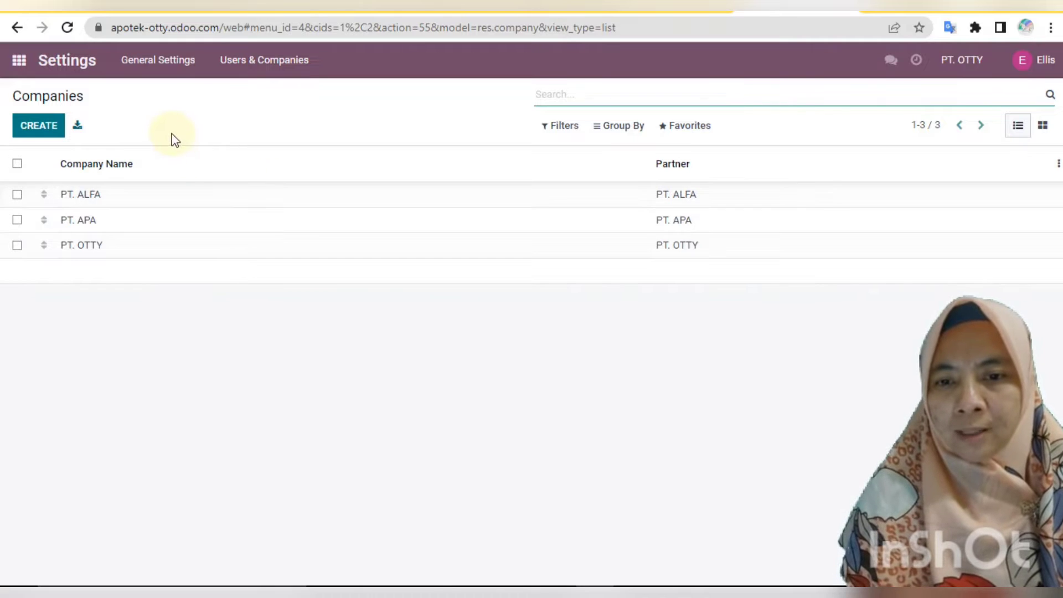
left_click(38, 129)
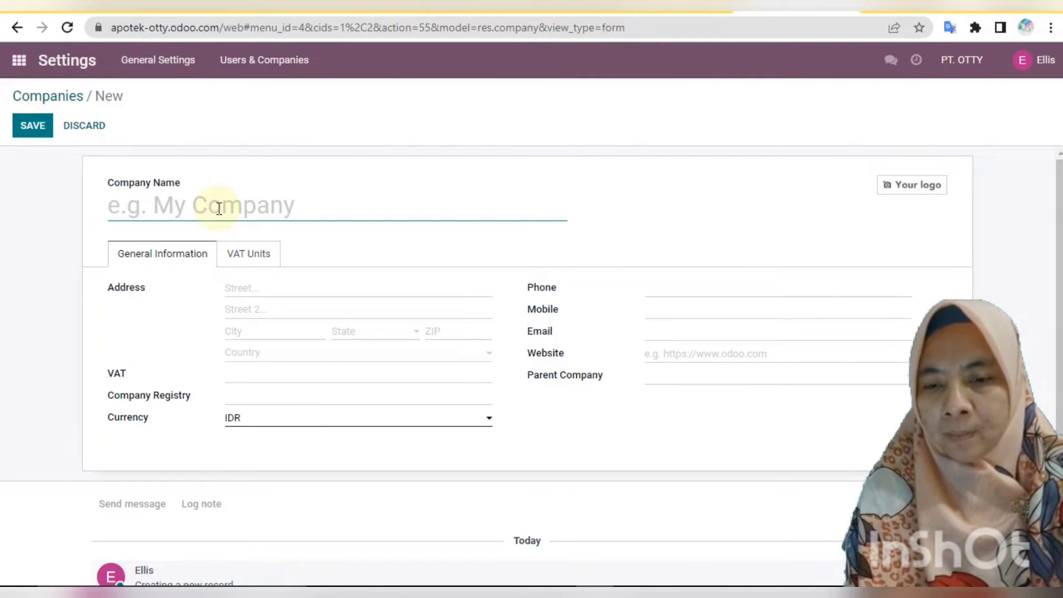
type("PT. BE")
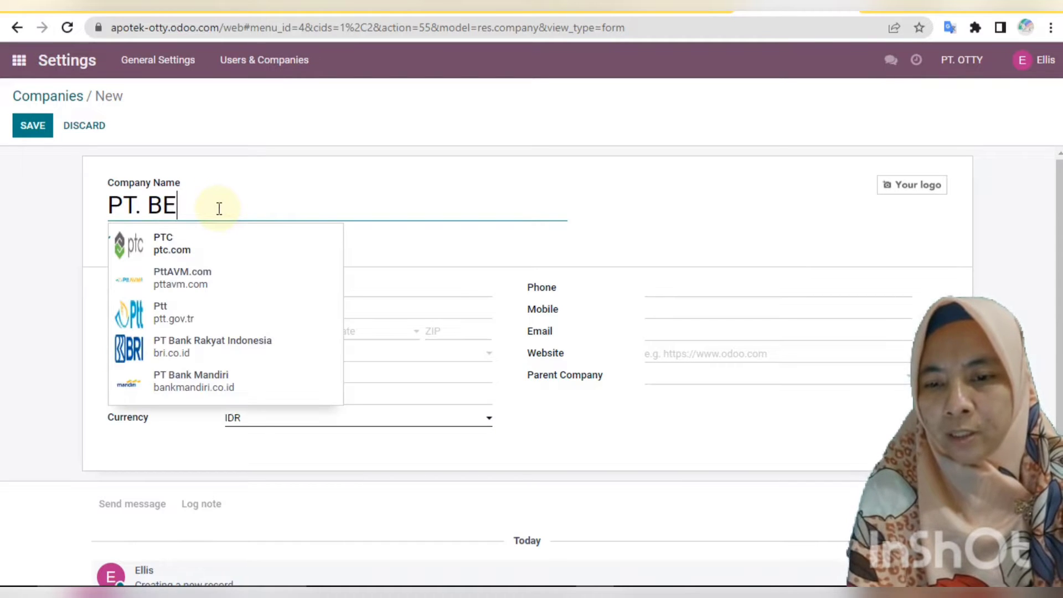
type("TA")
left_click(463, 237)
left_click(317, 283)
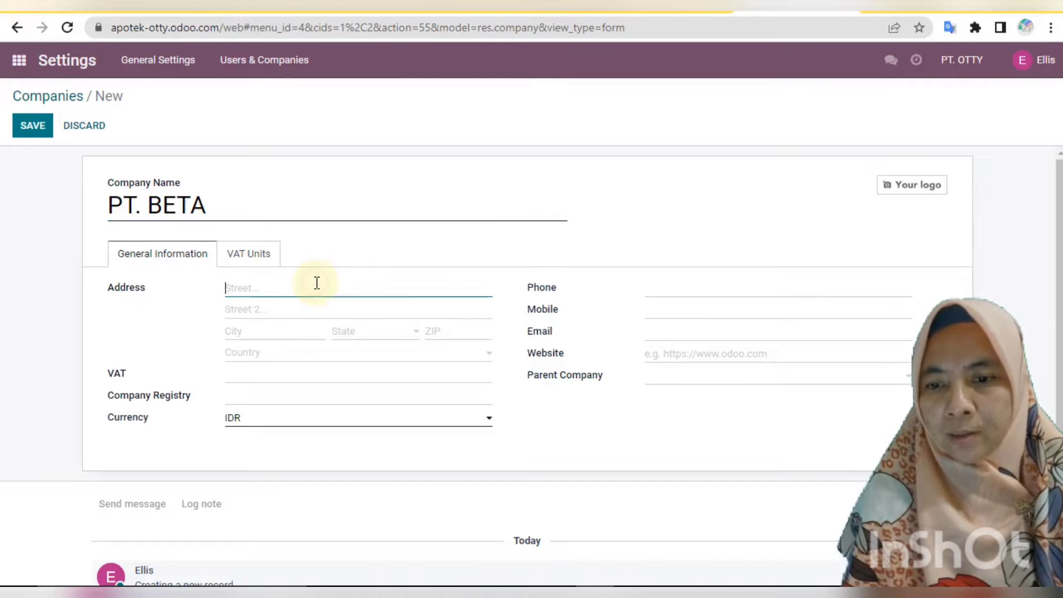
type("J")
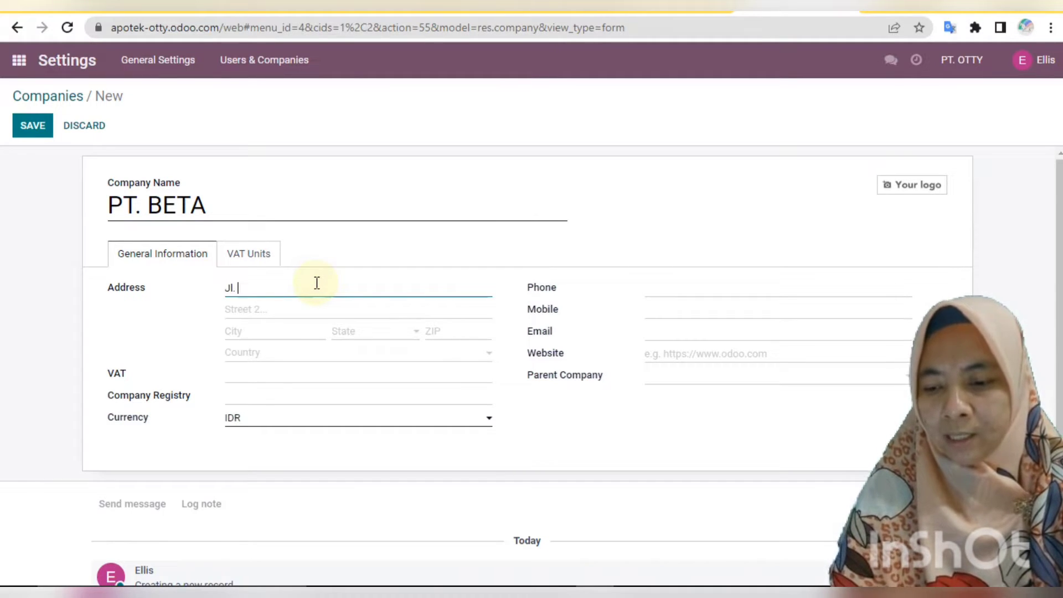
type("l. Harapan Inda")
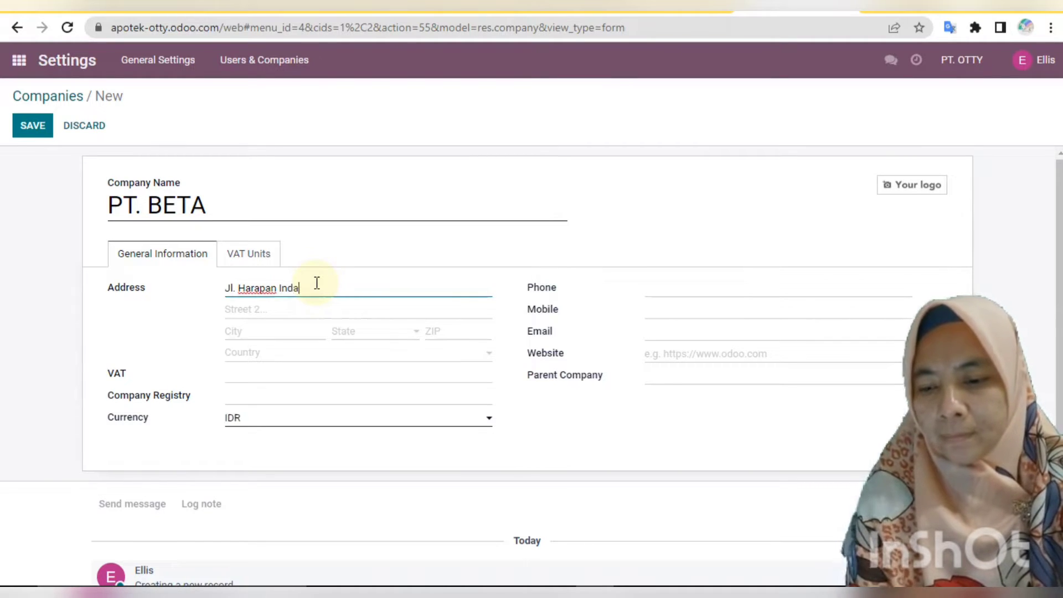
type("h")
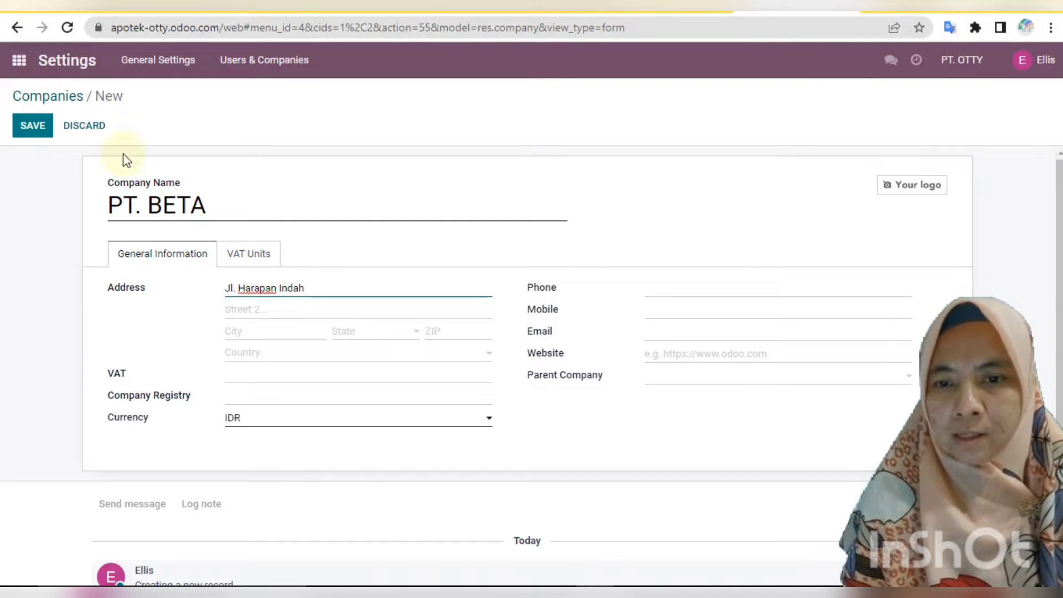
left_click(43, 127)
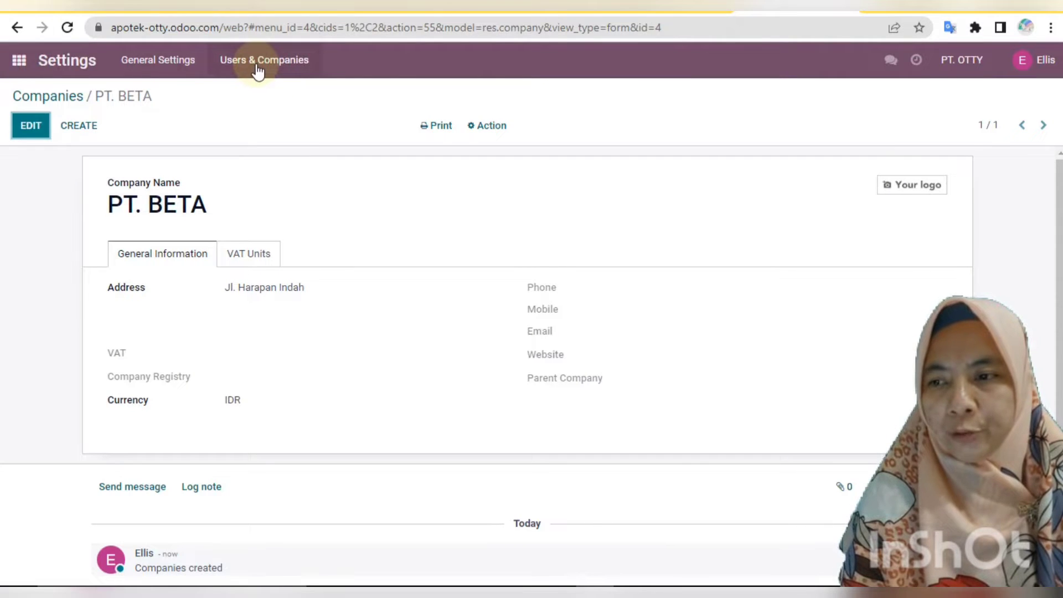
Return to the Companies list and check that PT. BETA is now listed.
left_click(257, 69)
left_click(261, 116)
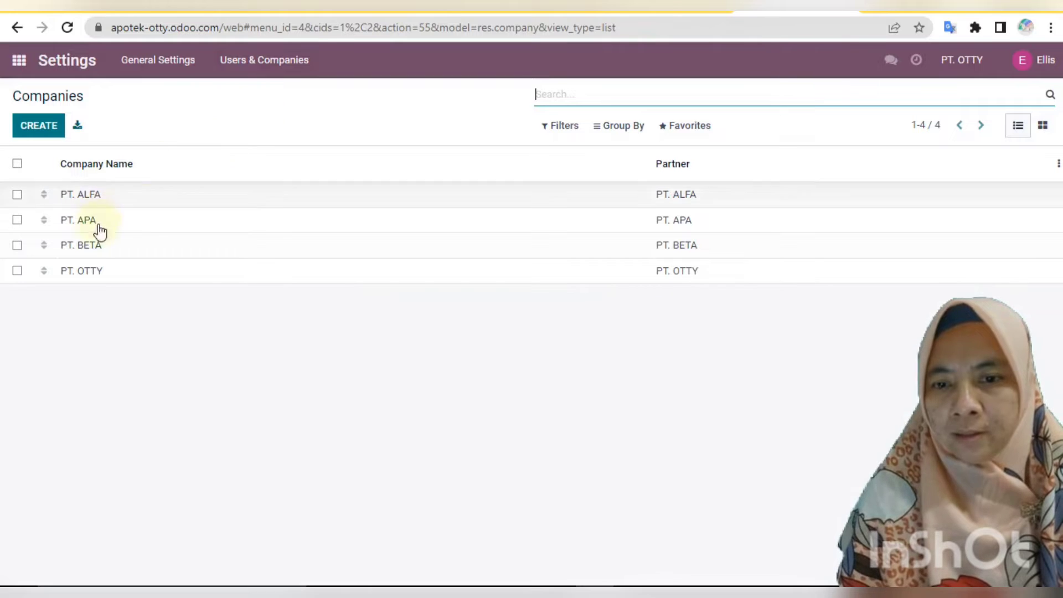
left_click(17, 245)
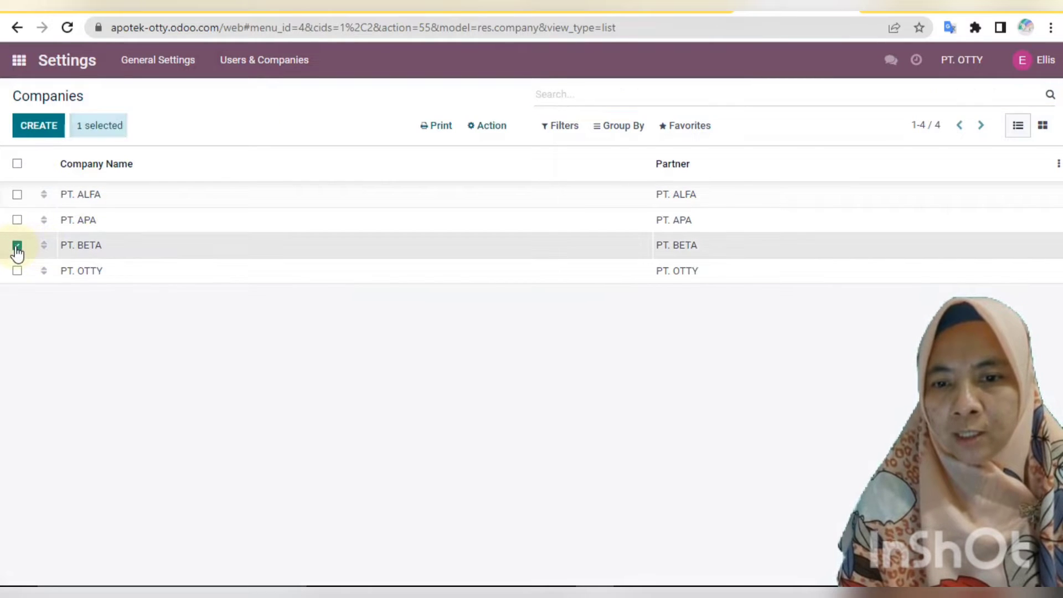
left_click(17, 245)
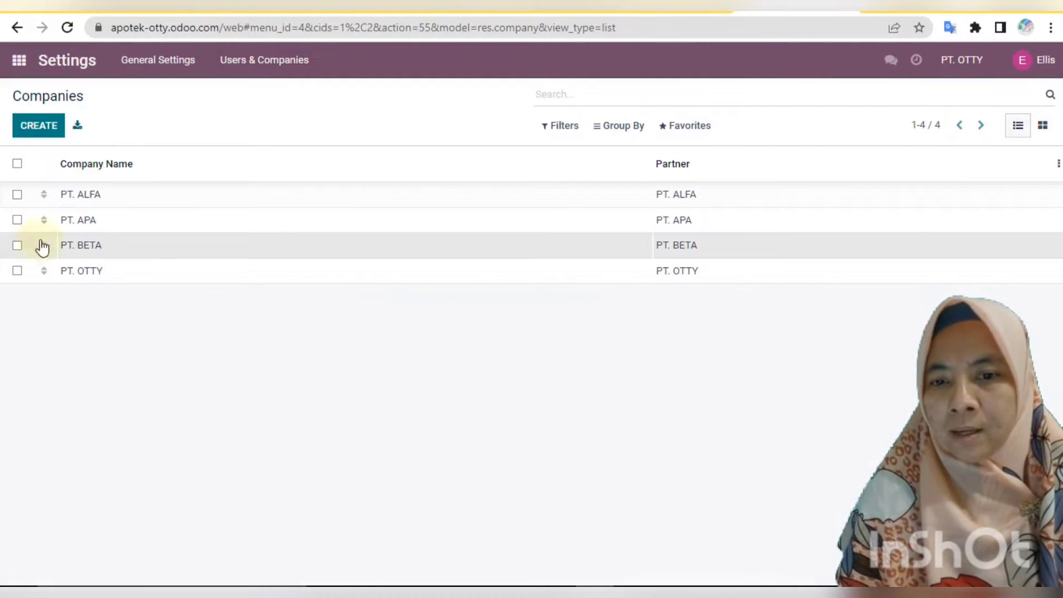
left_click(256, 60)
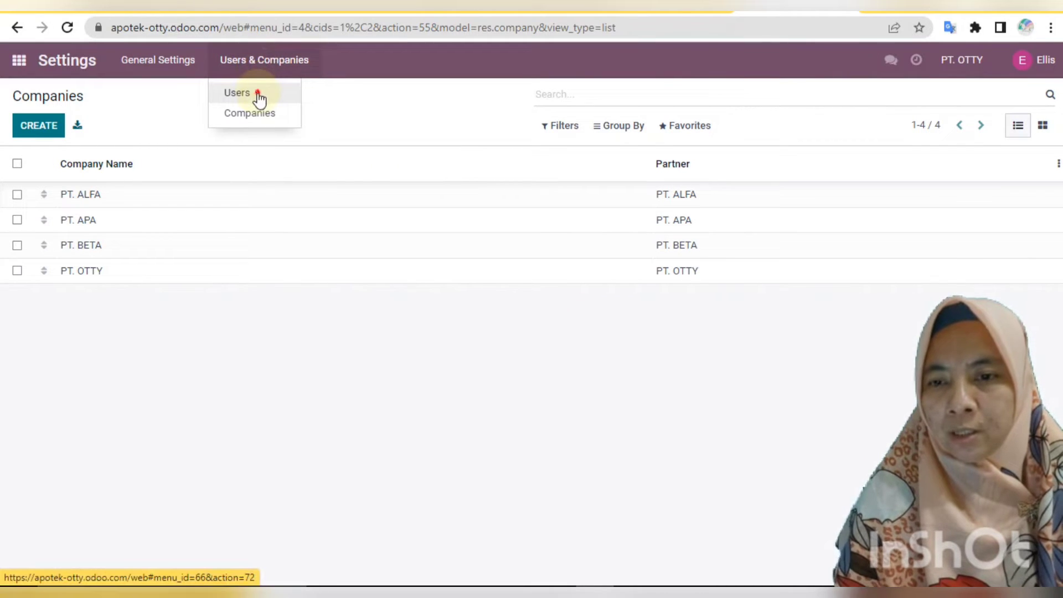
Start a new user and enter the purchasing user's name and login e-mail address.
left_click(256, 97)
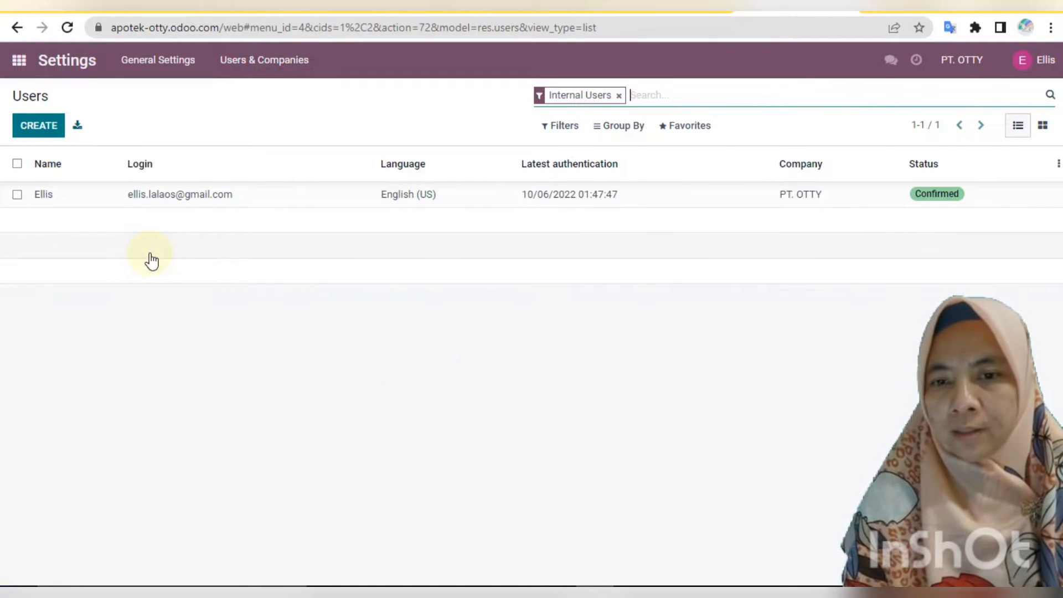
left_click(34, 135)
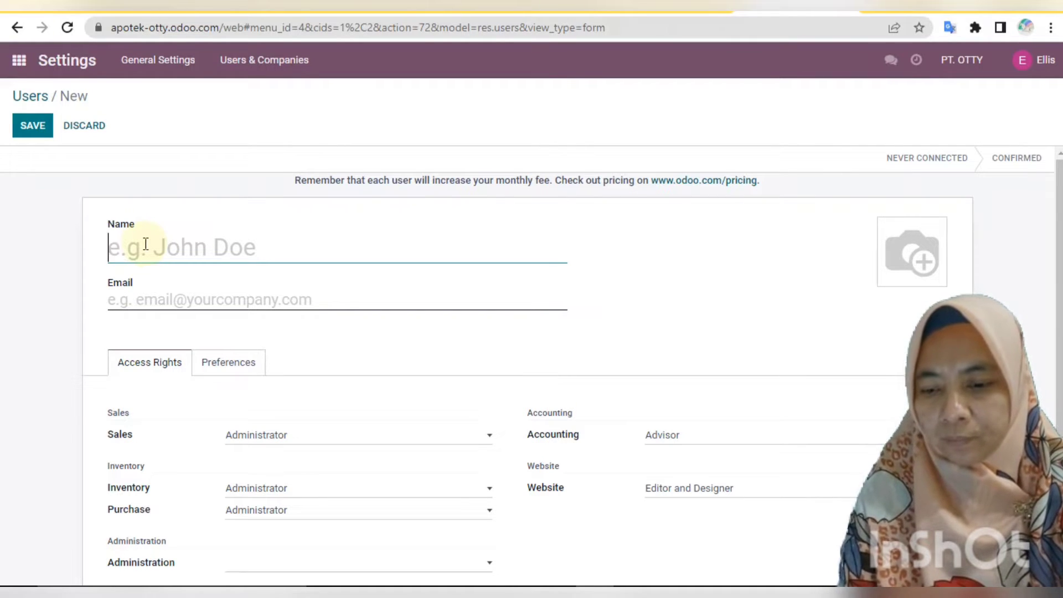
type("R")
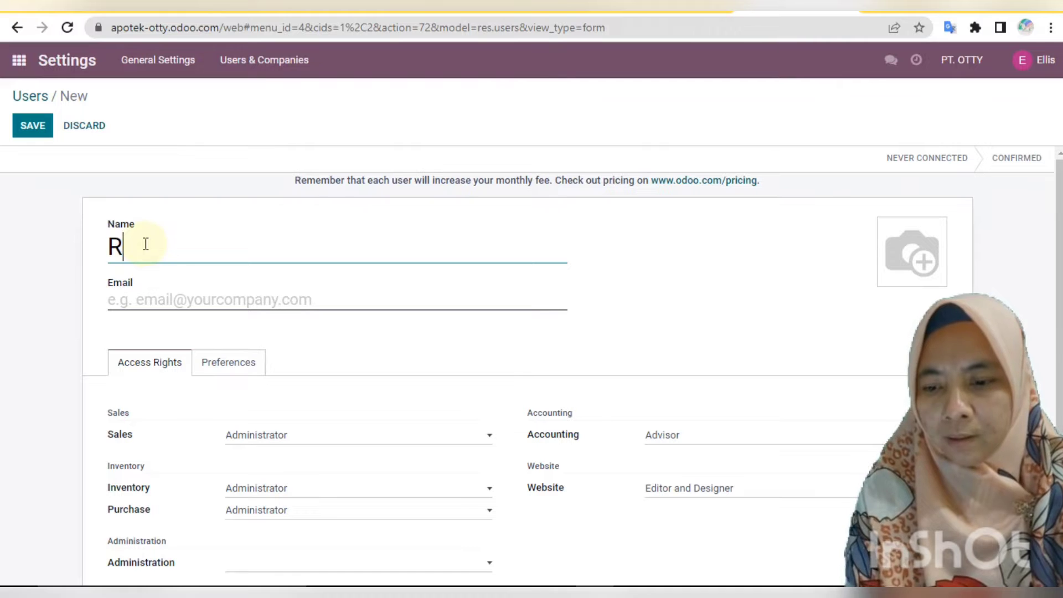
type("izky")
left_click(141, 298)
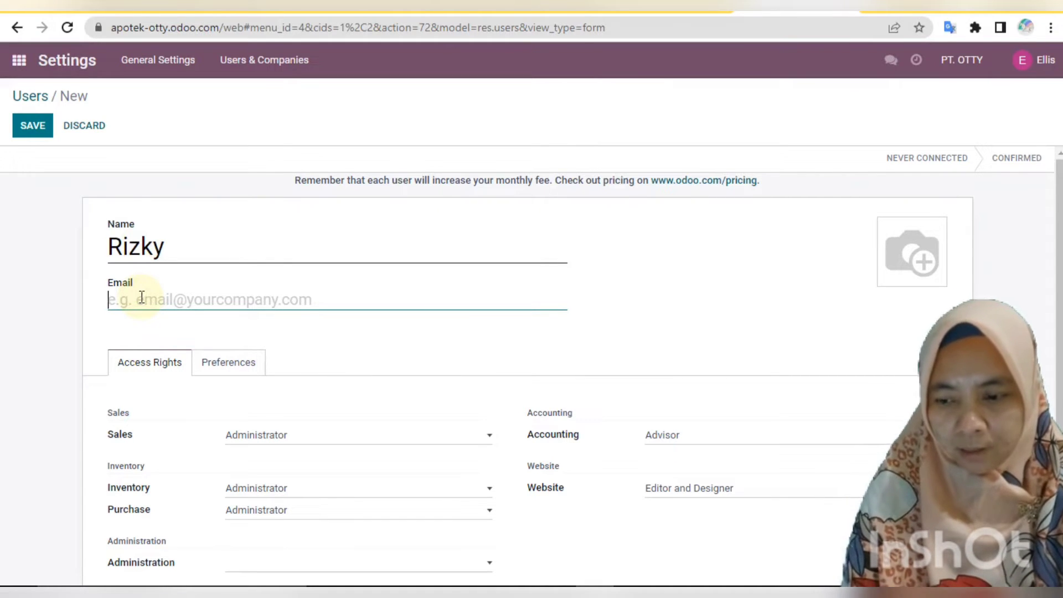
type("P")
key("BackSpace")
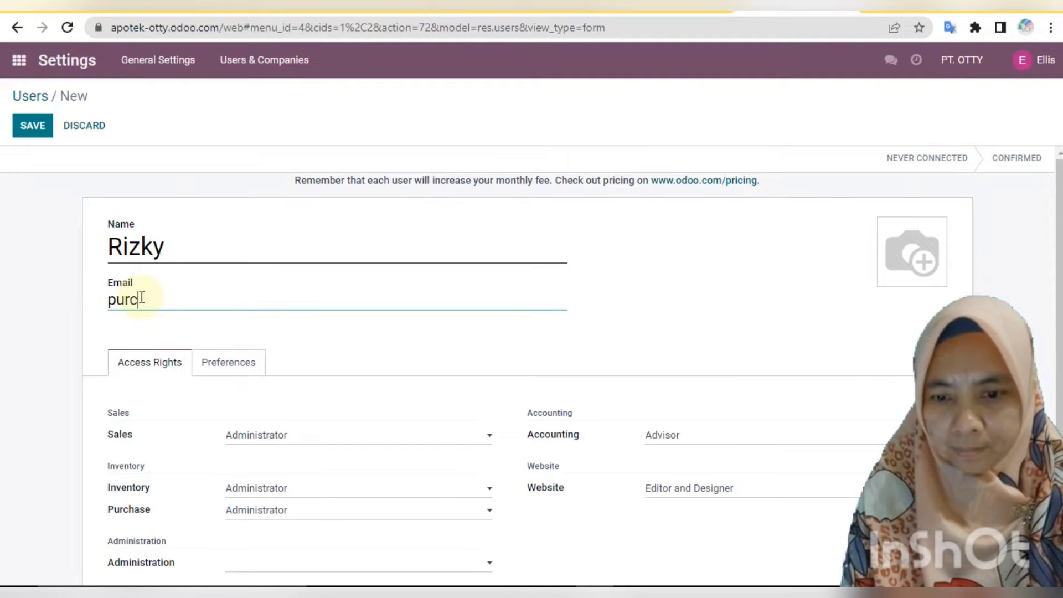
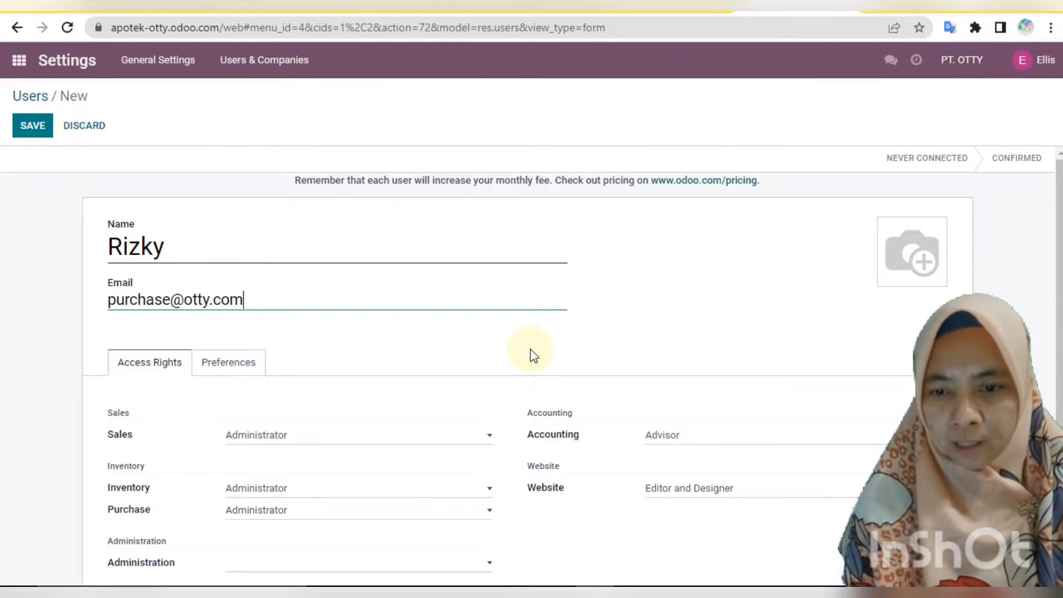
Blank the Sales, Inventory, Accounting and Website access, keep Purchase Administrator, and save the user.
left_click(490, 439)
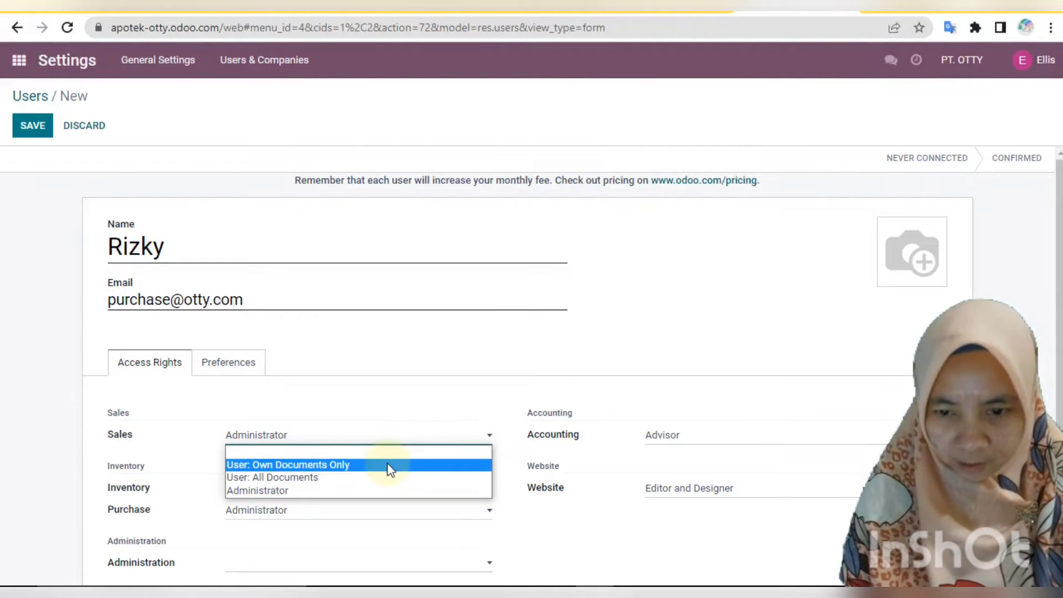
left_click(375, 453)
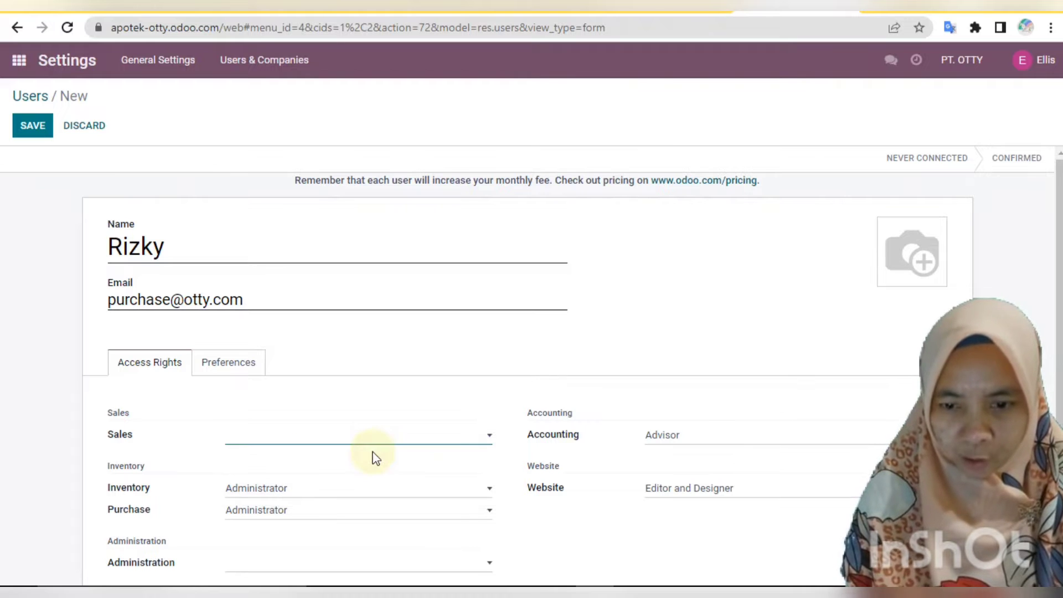
left_click(492, 488)
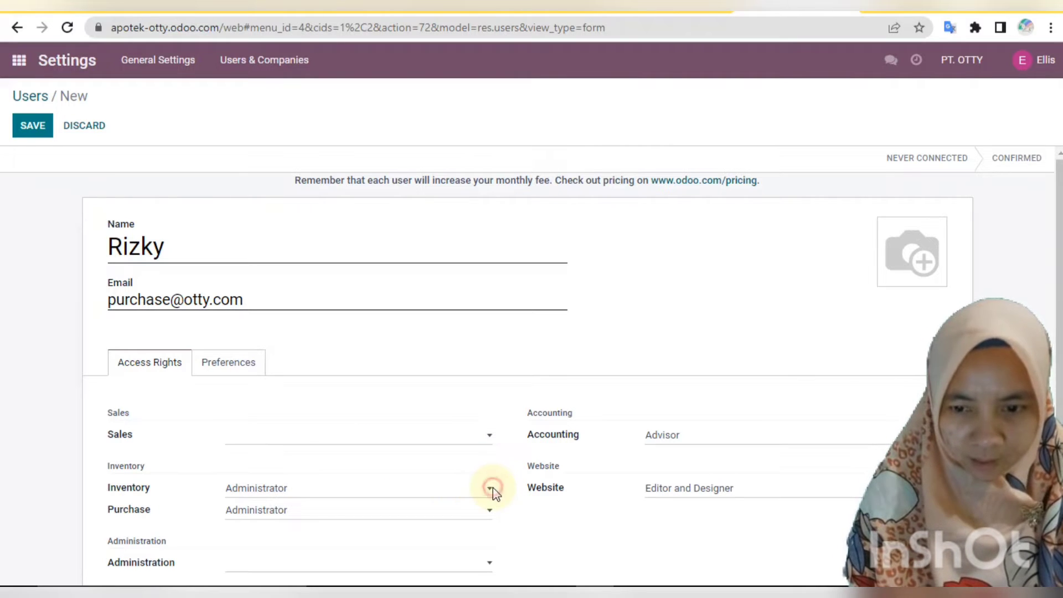
left_click(492, 488)
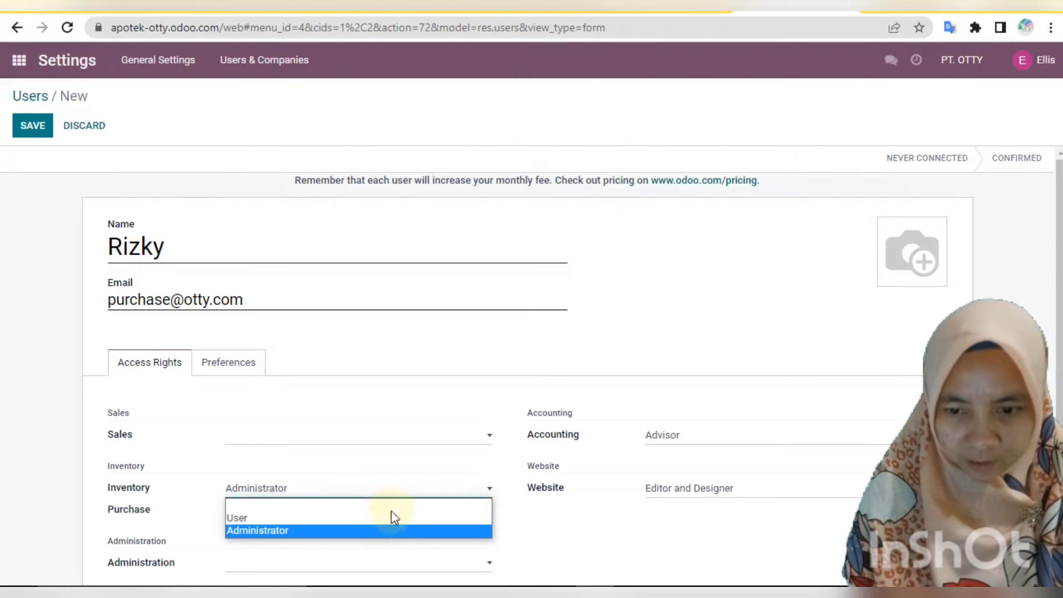
left_click(344, 503)
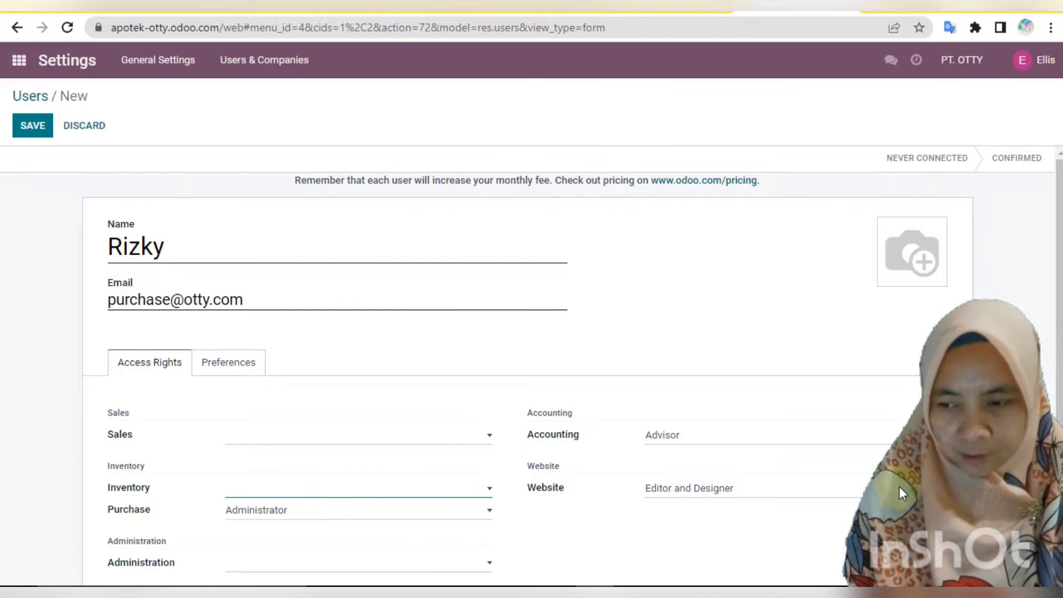
scroll(1034, 364, "down", 1)
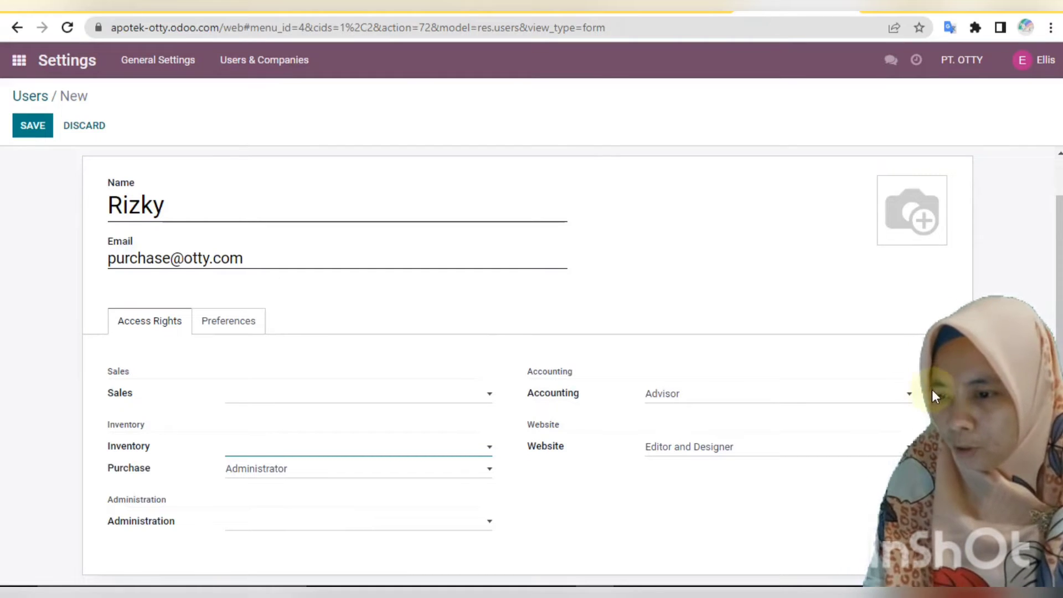
left_click(909, 394)
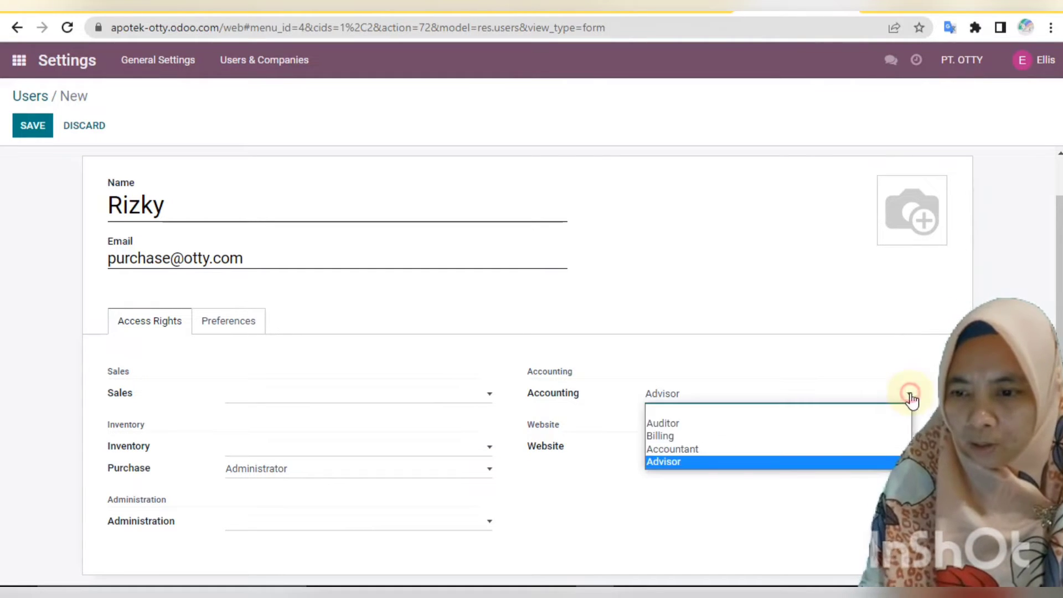
left_click(867, 411)
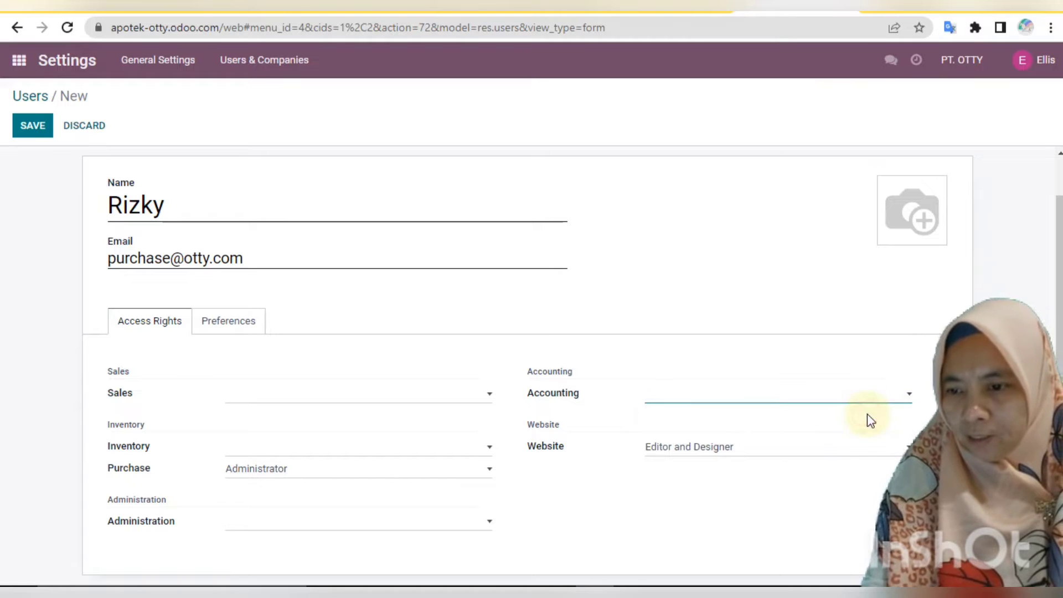
left_click(843, 448)
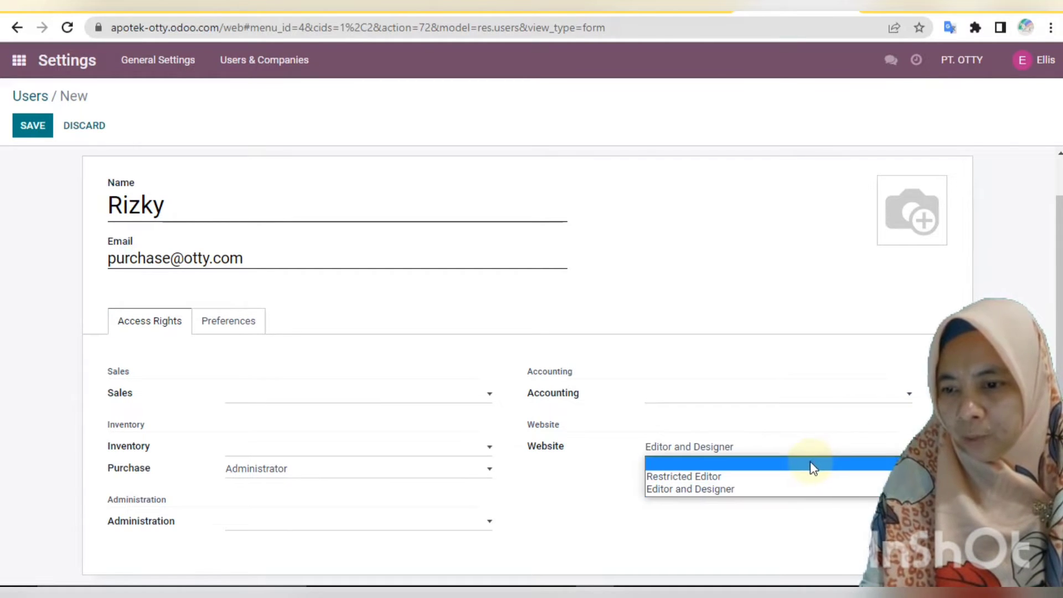
left_click(812, 464)
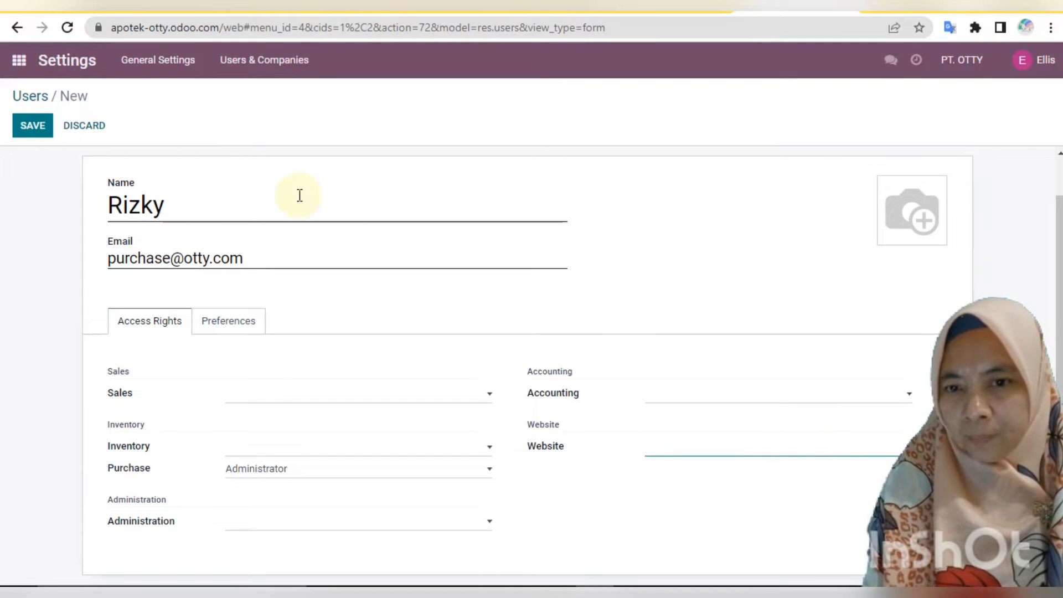
left_click(26, 126)
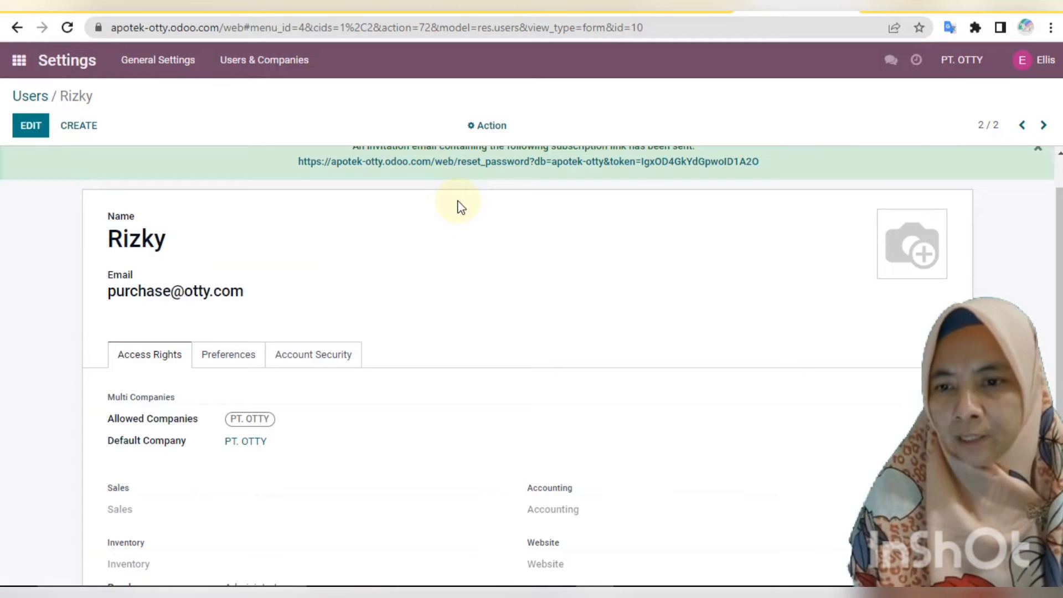
Set a new login password for the purchase user via Change Password.
left_click(492, 127)
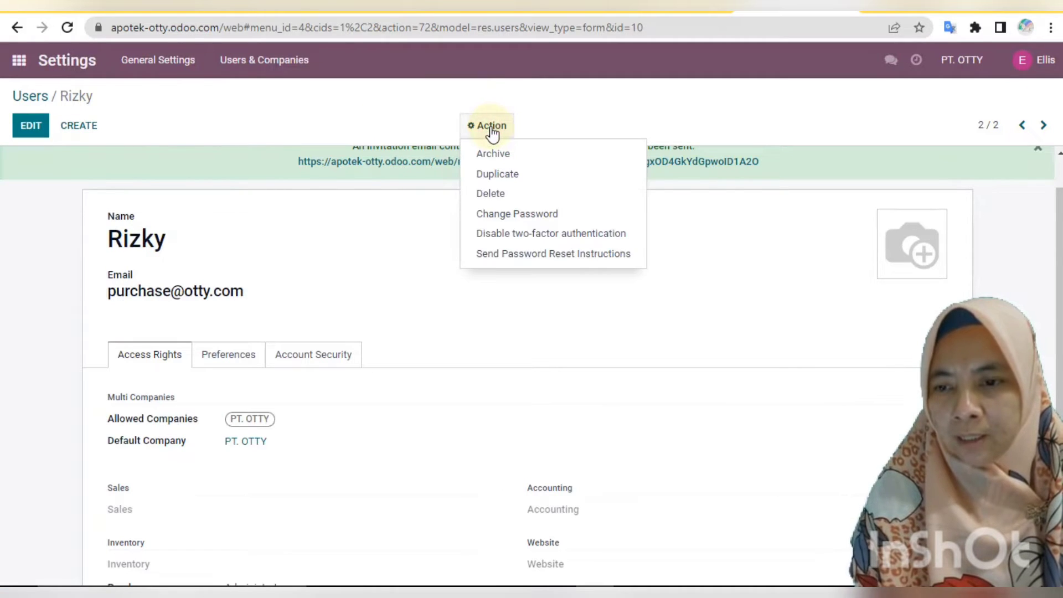
left_click(524, 212)
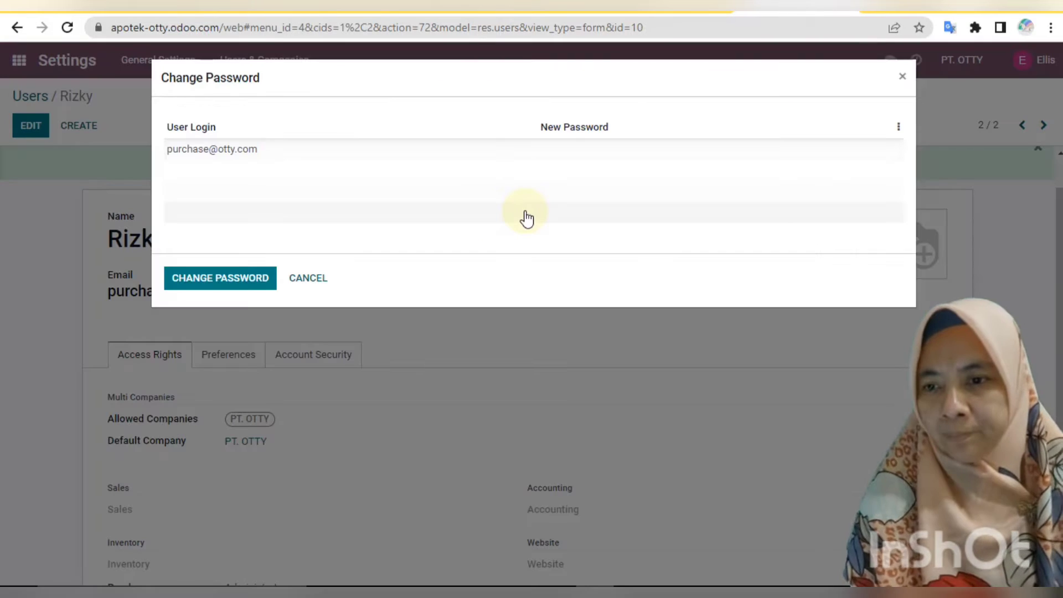
left_click(589, 147)
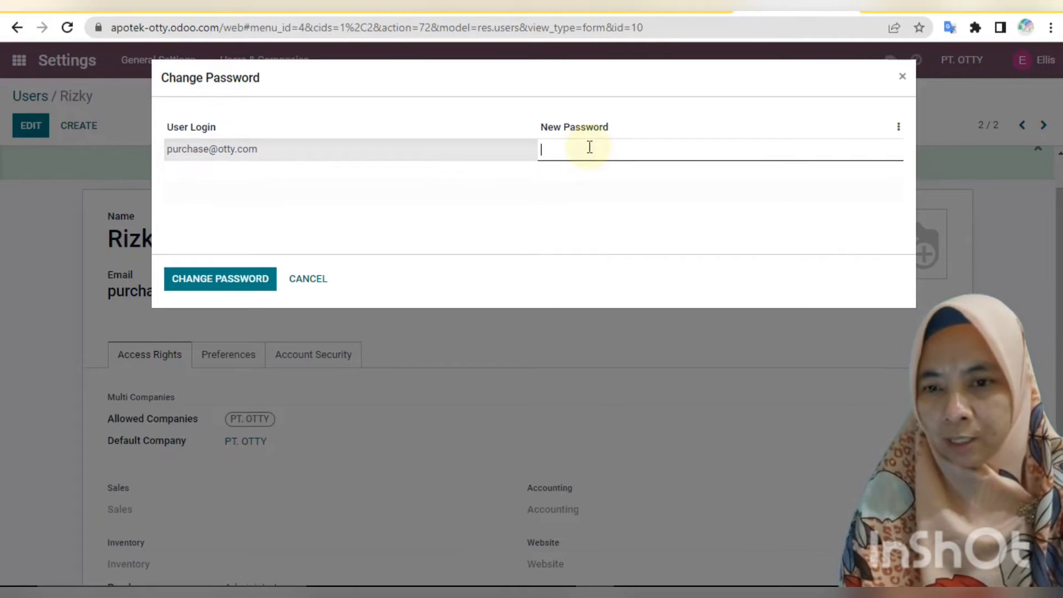
type("••")
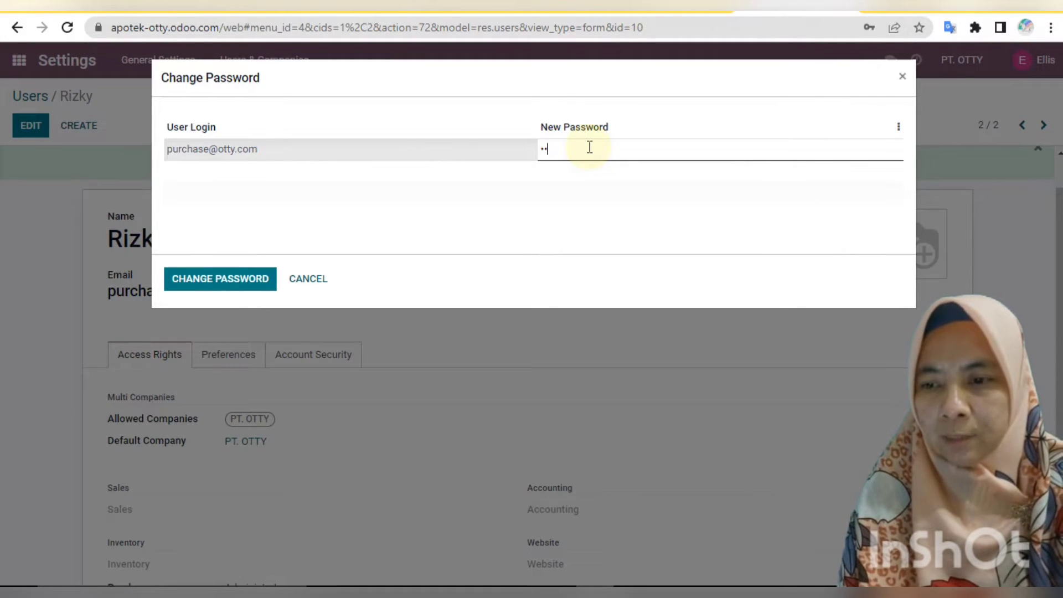
type("•••")
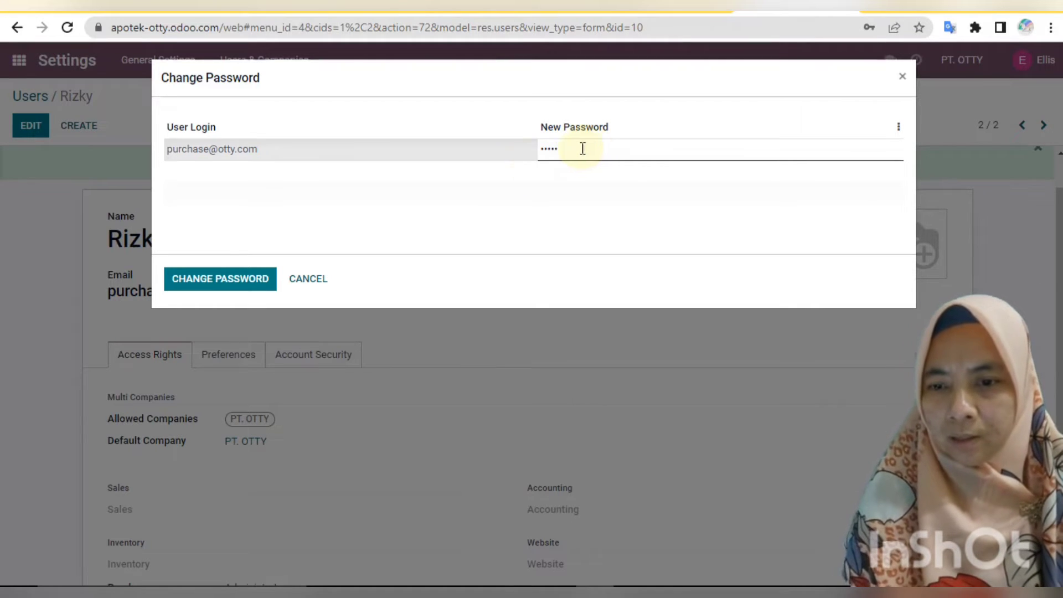
left_click(204, 278)
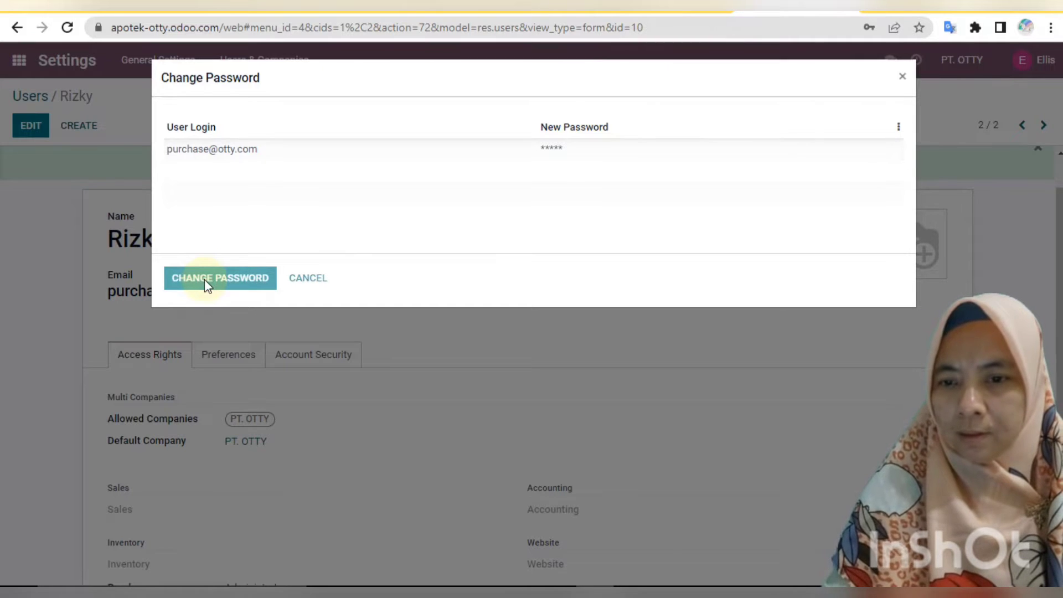
left_click(204, 279)
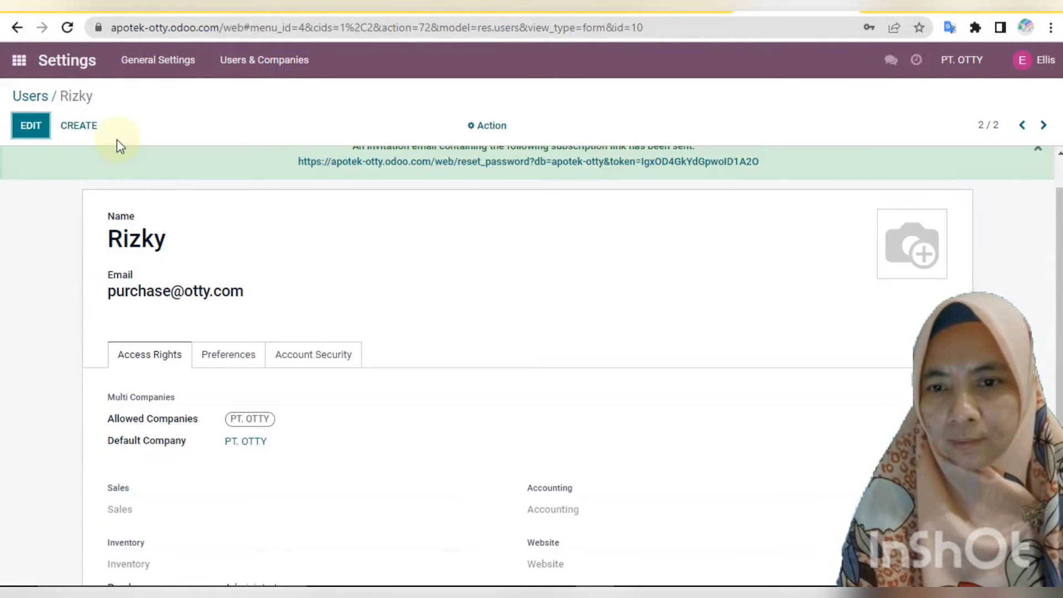
Return to the Users list and start a blank new user record.
left_click(256, 70)
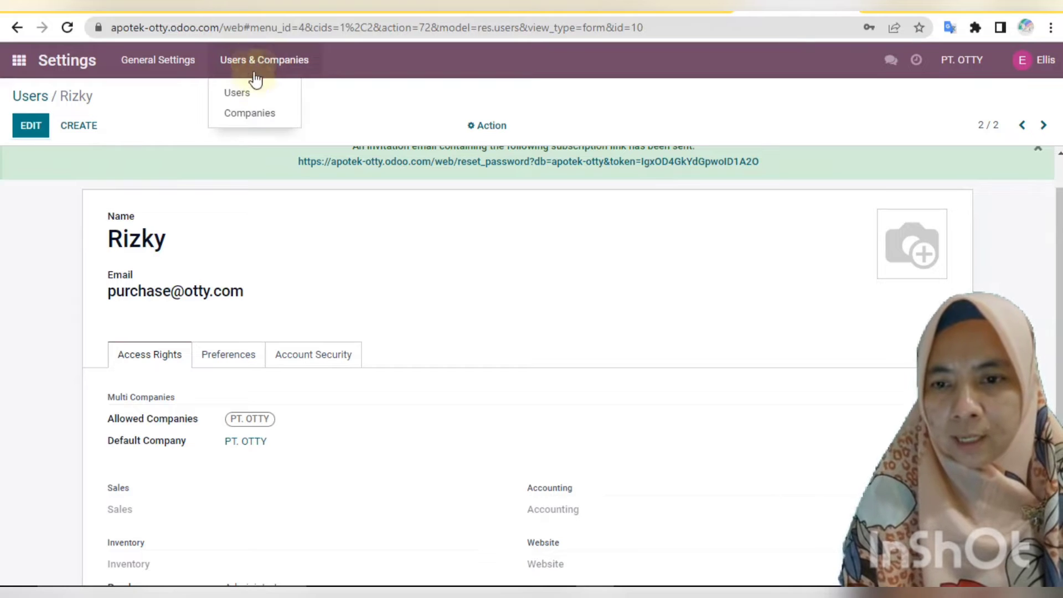
left_click(256, 95)
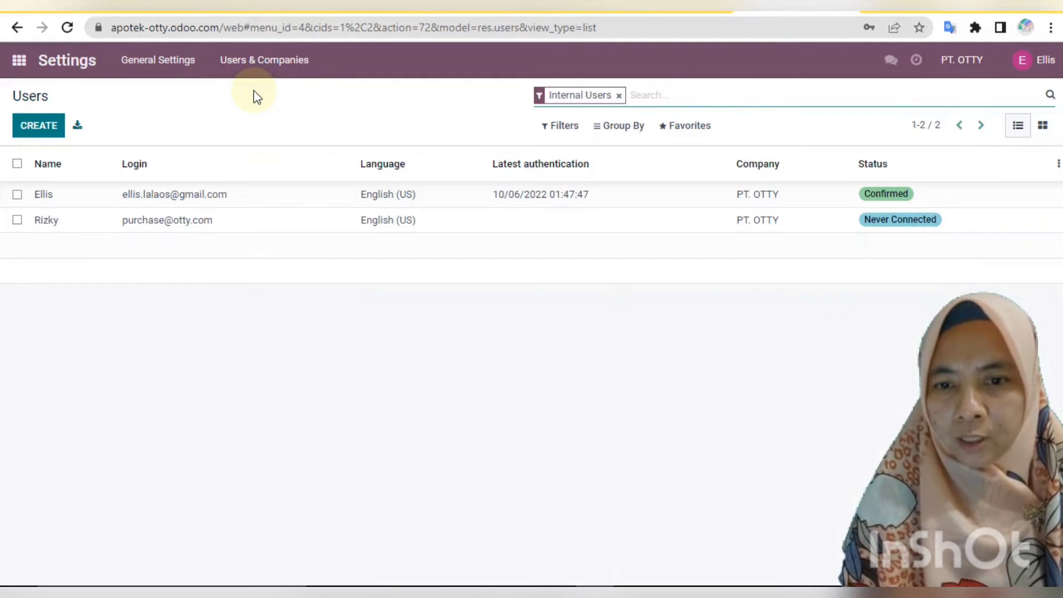
left_click(17, 220)
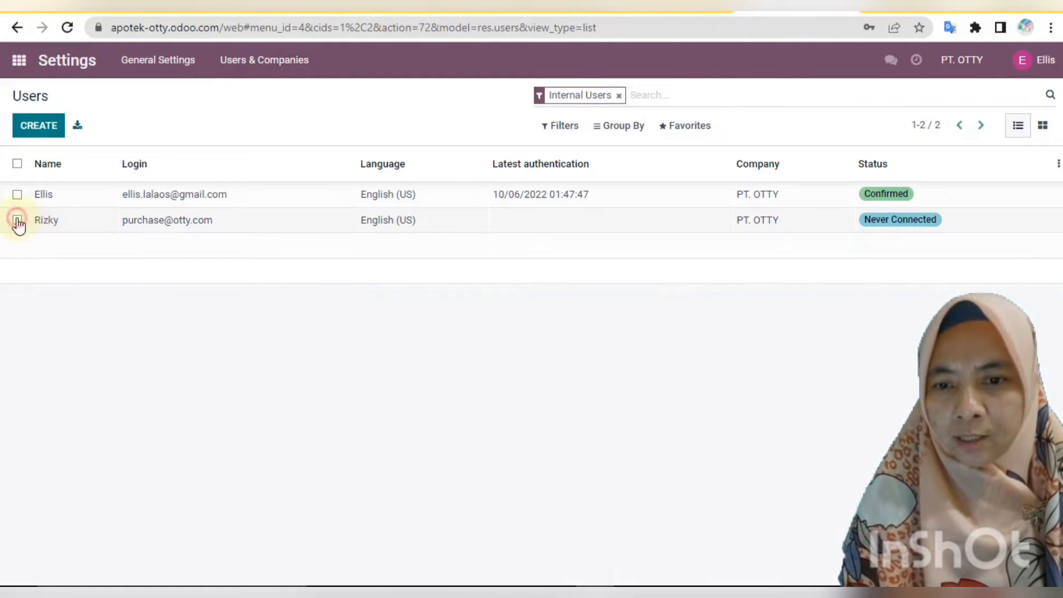
left_click(18, 220)
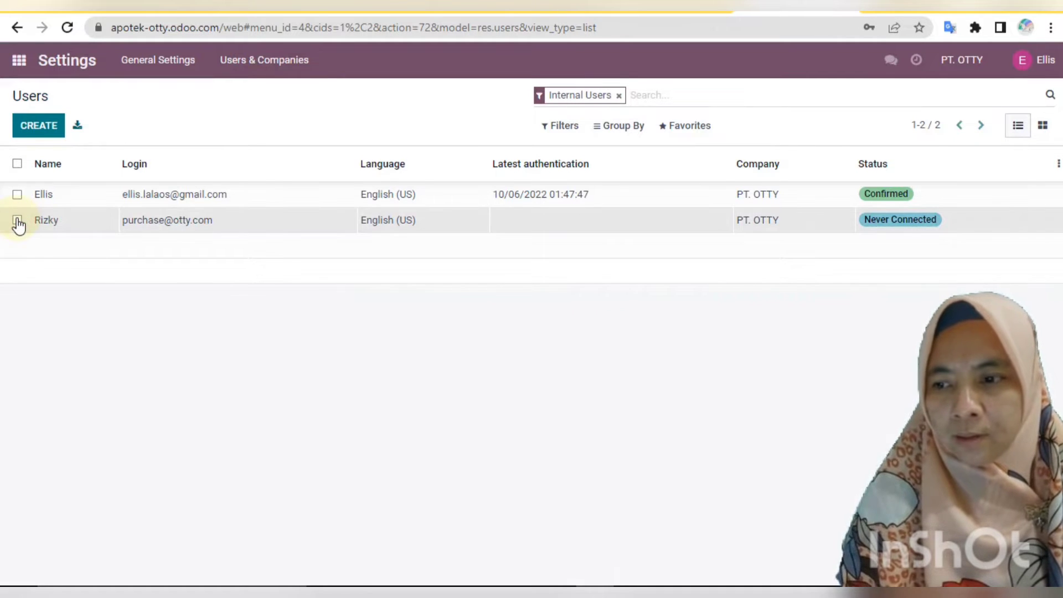
left_click(39, 126)
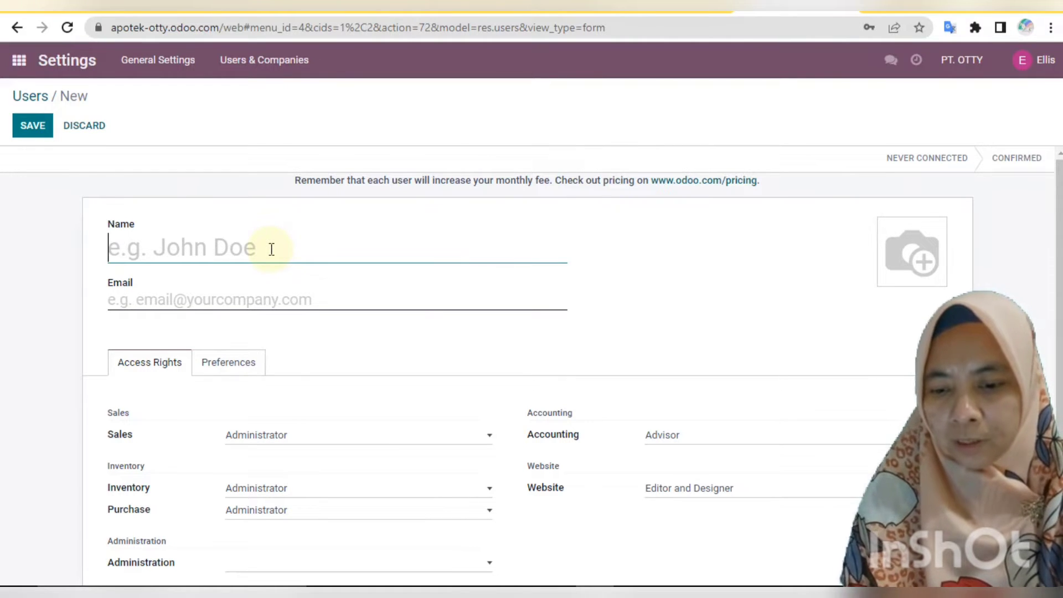
Fill in the inventory user's name and login e-mail address.
type("Abdul")
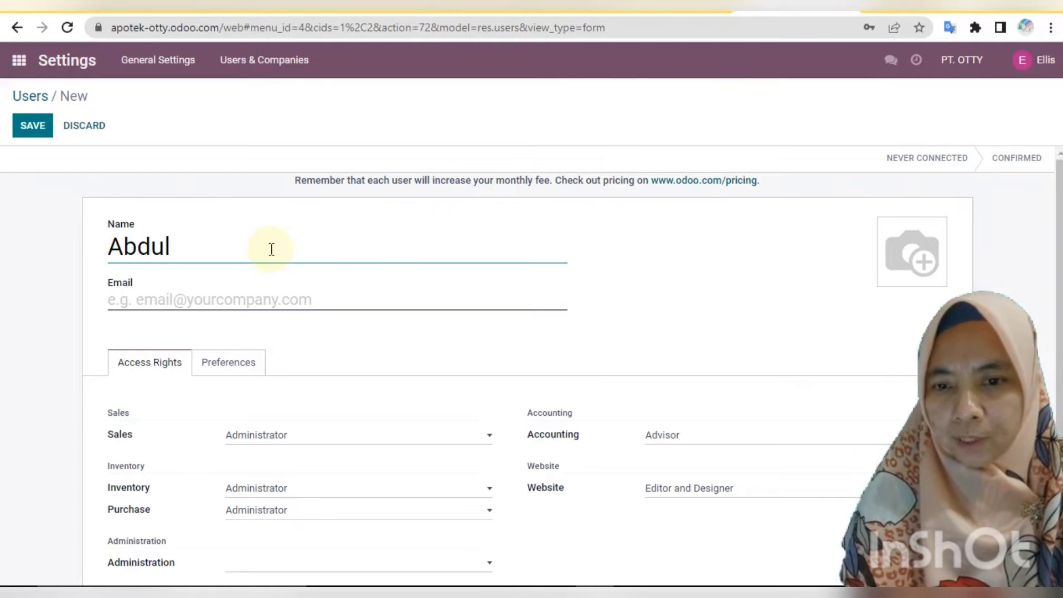
left_click(167, 298)
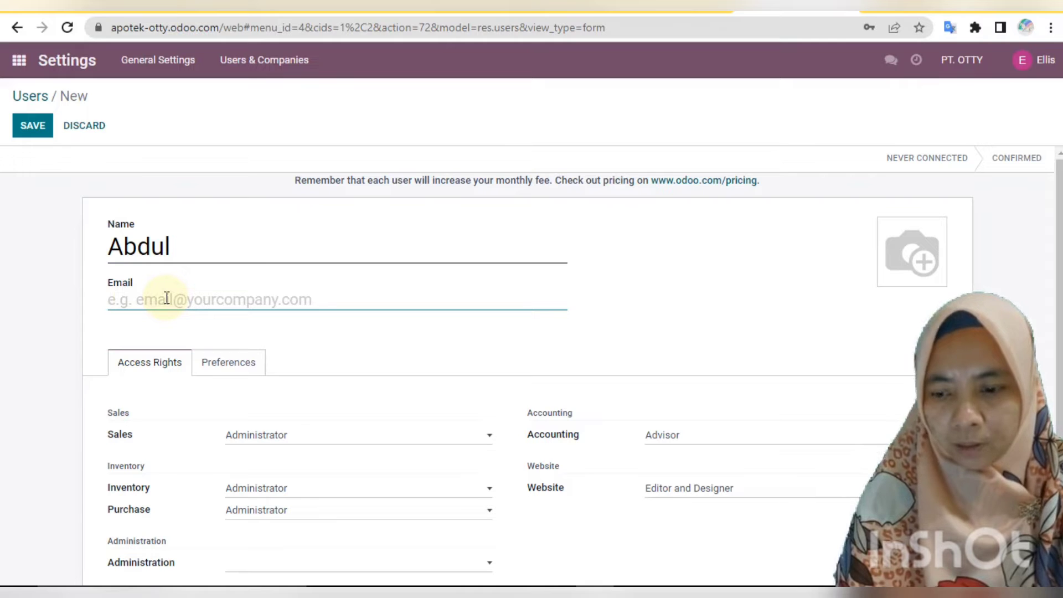
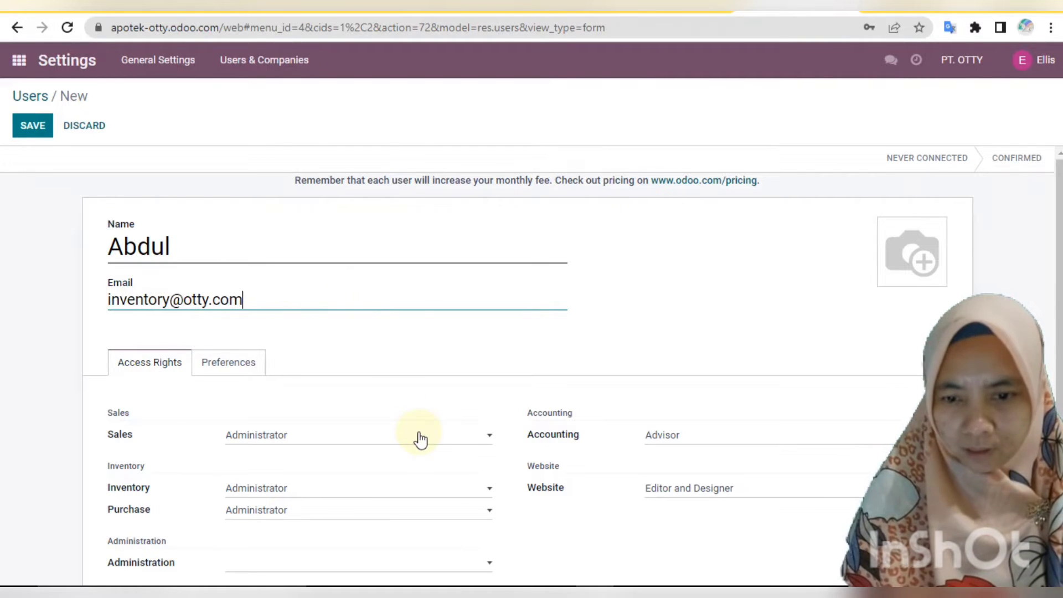
Set Purchase to User, blank Sales, Accounting and Website access, and save the inventory user.
left_click(485, 437)
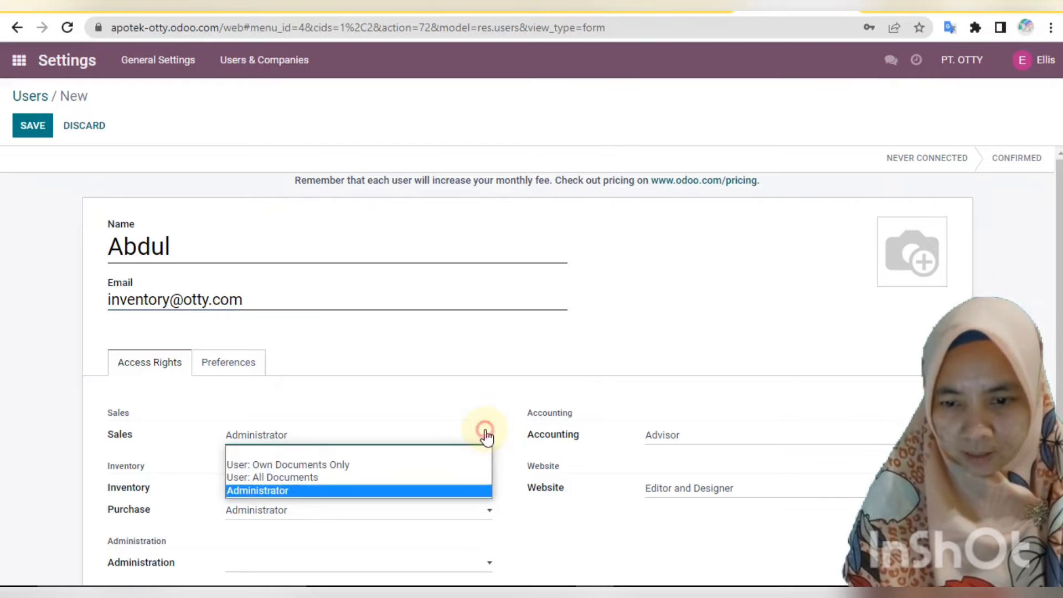
left_click(391, 452)
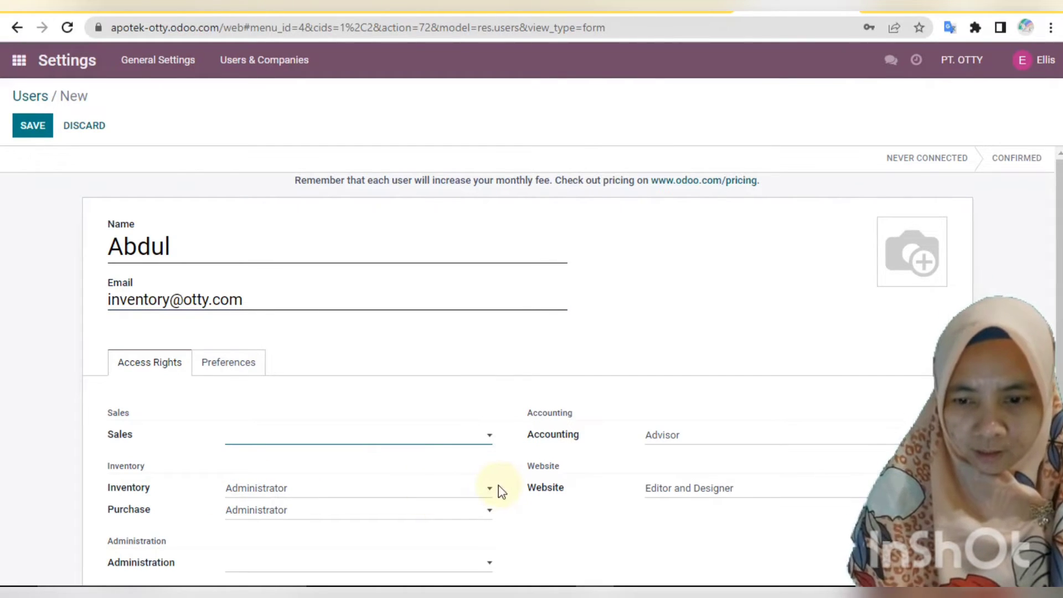
left_click(486, 512)
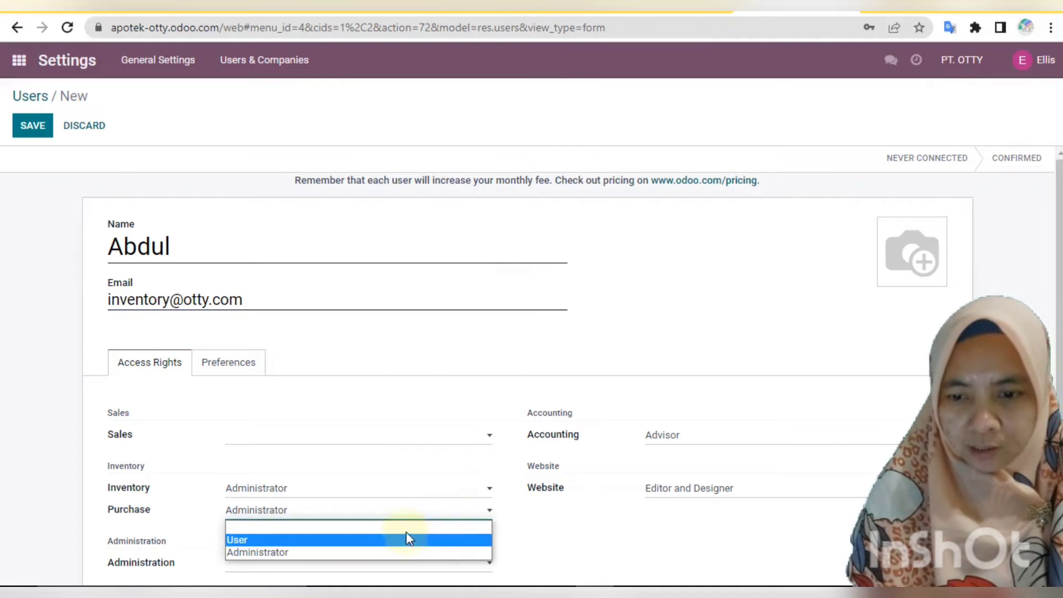
left_click(403, 540)
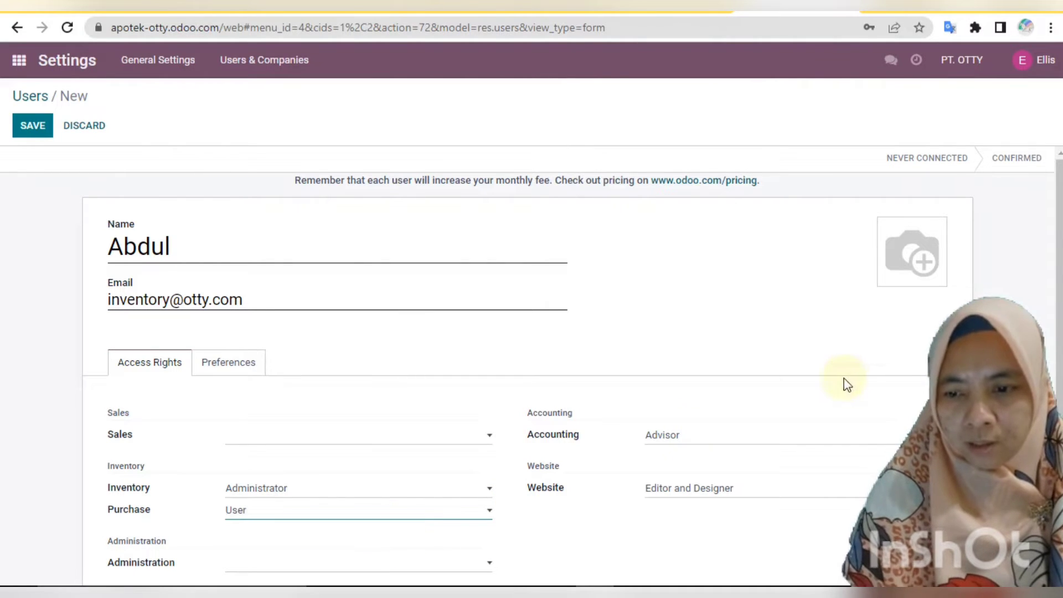
left_click(798, 442)
left_click(776, 455)
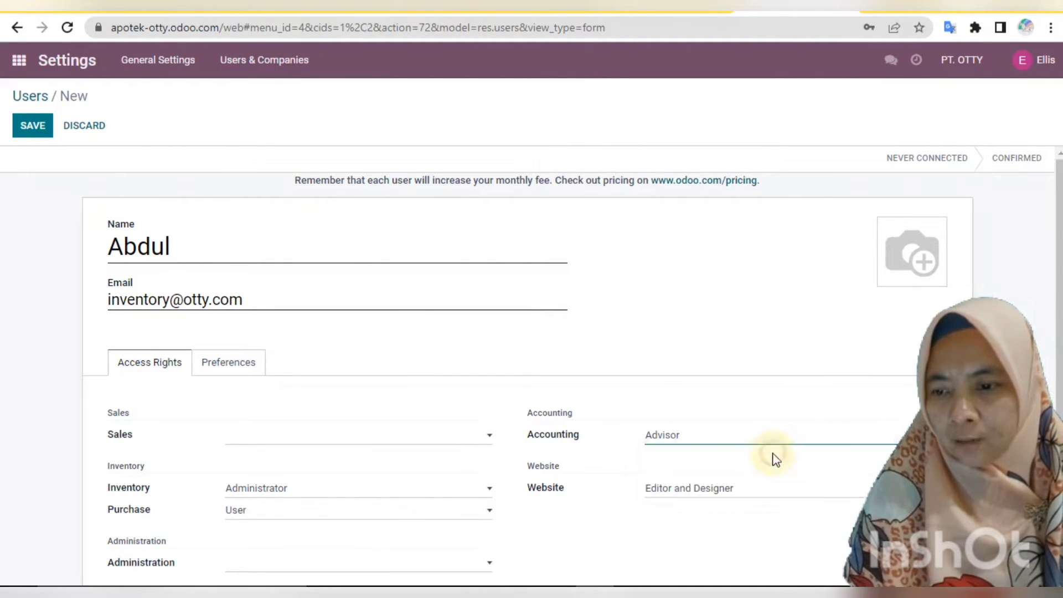
left_click(771, 493)
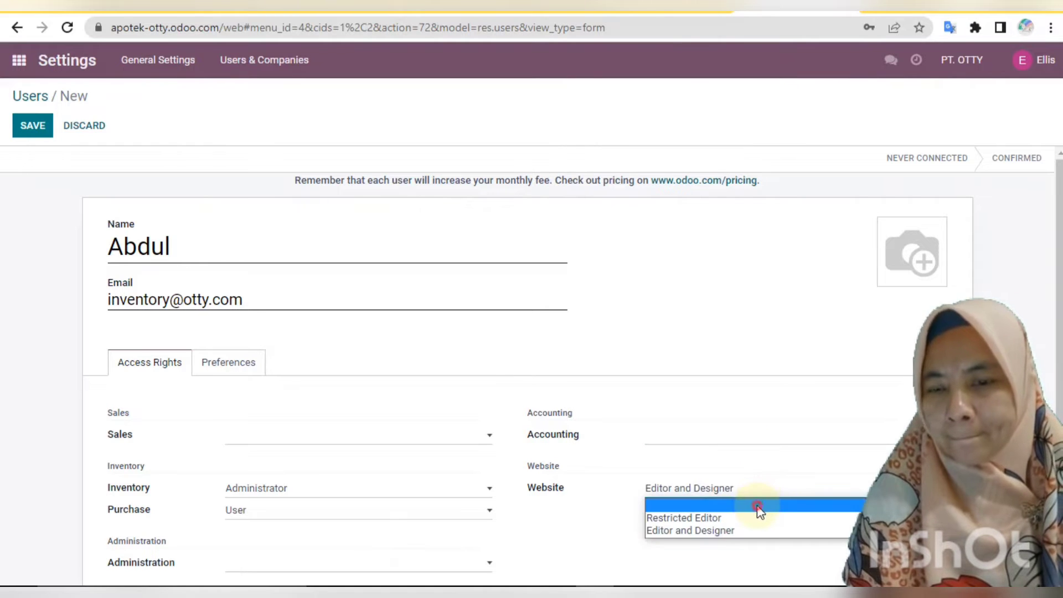
left_click(758, 504)
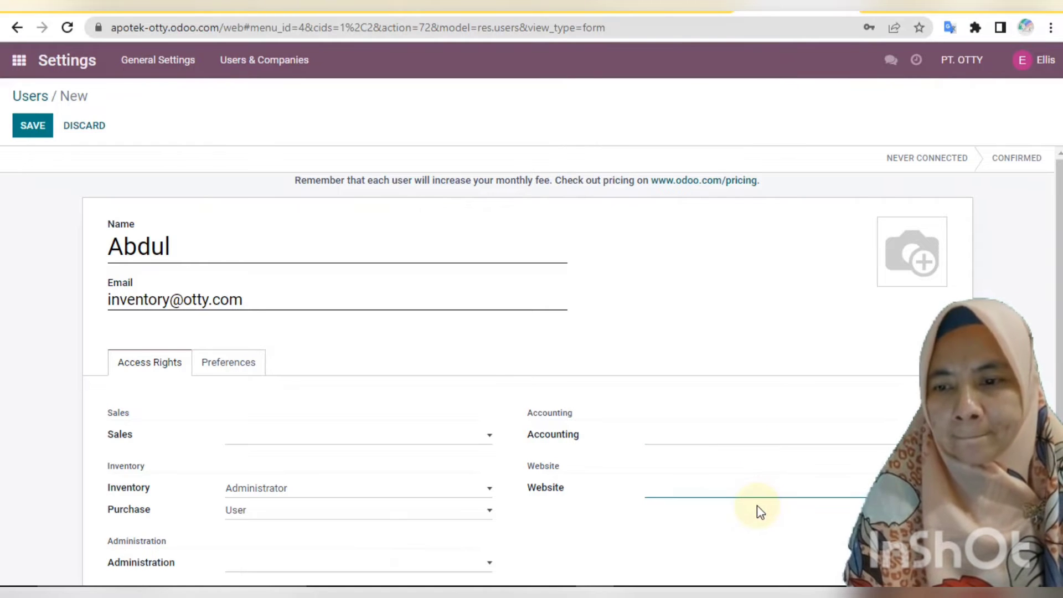
left_click(41, 124)
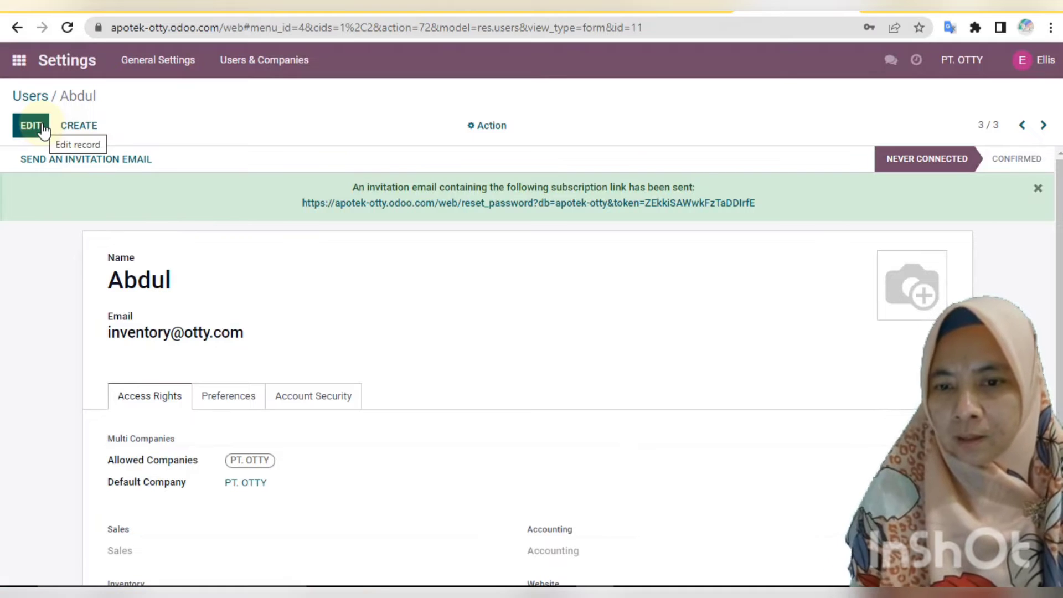
Set a new login password for the inventory user via Change Password.
left_click(496, 126)
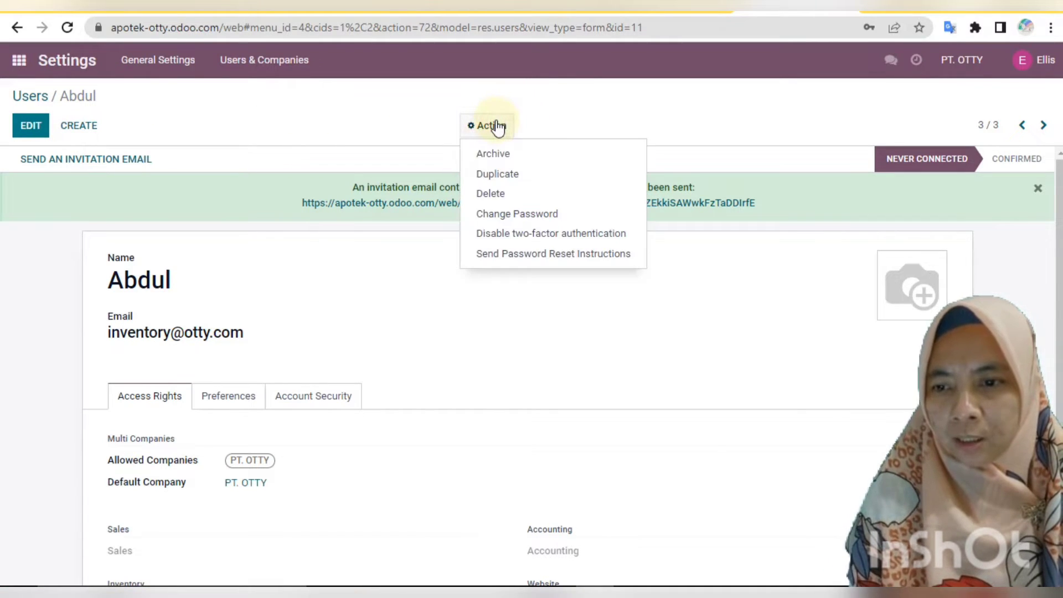
left_click(541, 213)
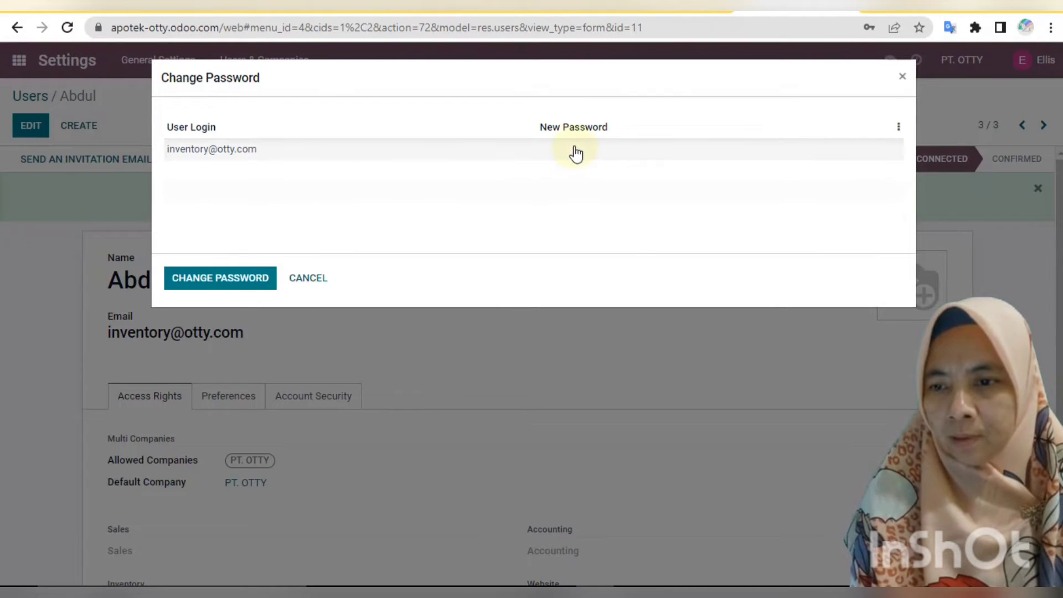
left_click(576, 152)
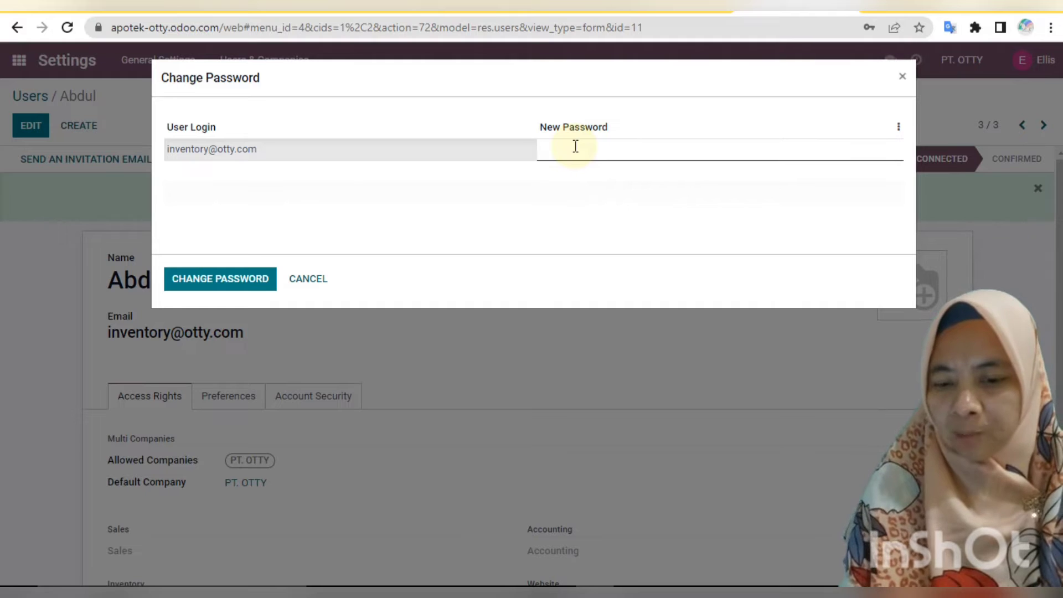
type("•••••")
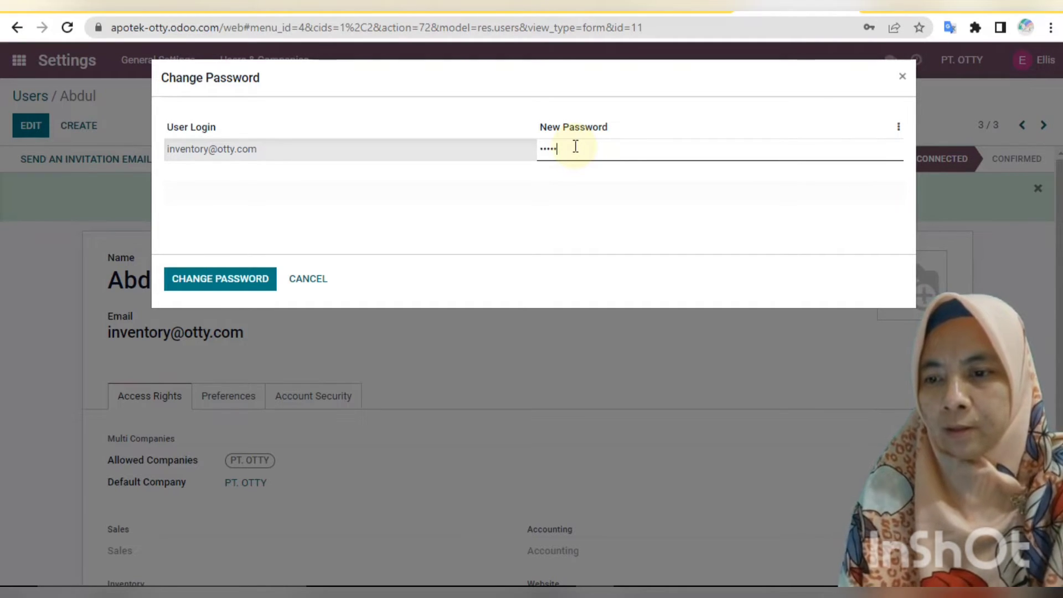
left_click(246, 282)
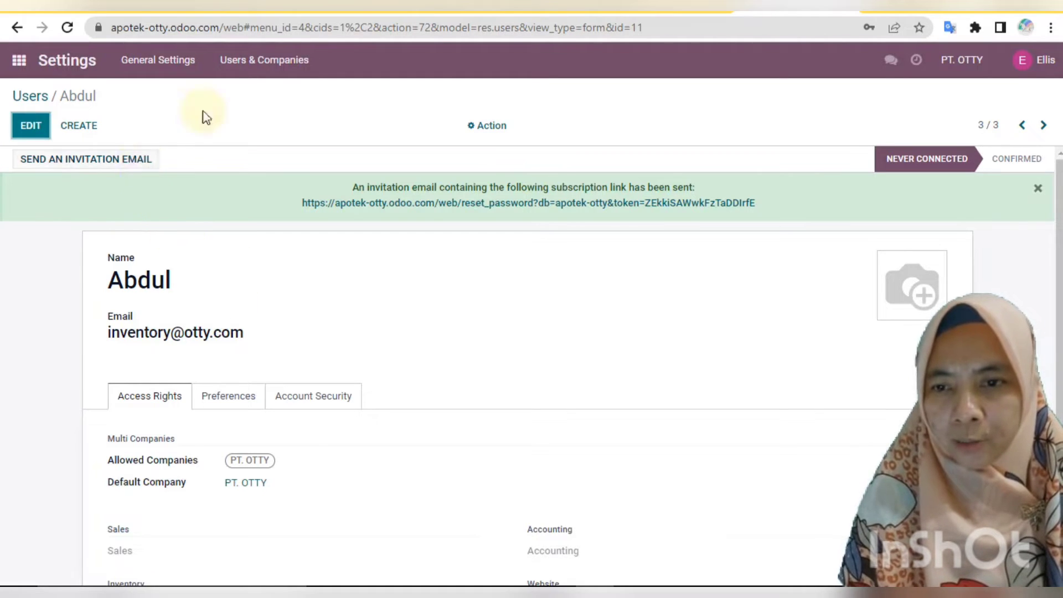
Go to the Users list and start a blank record for a fourth user.
left_click(286, 60)
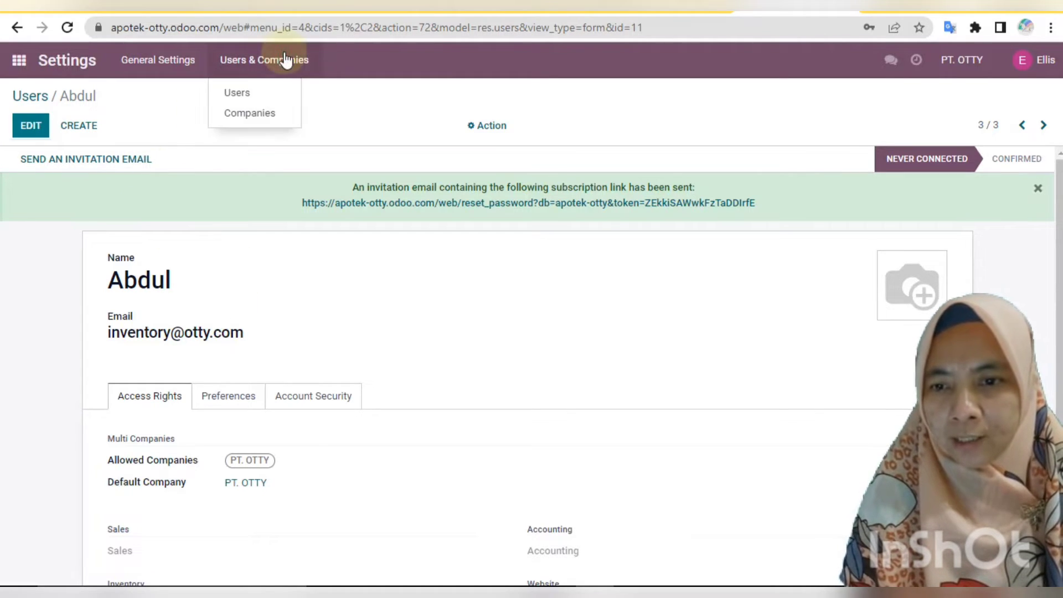
left_click(269, 95)
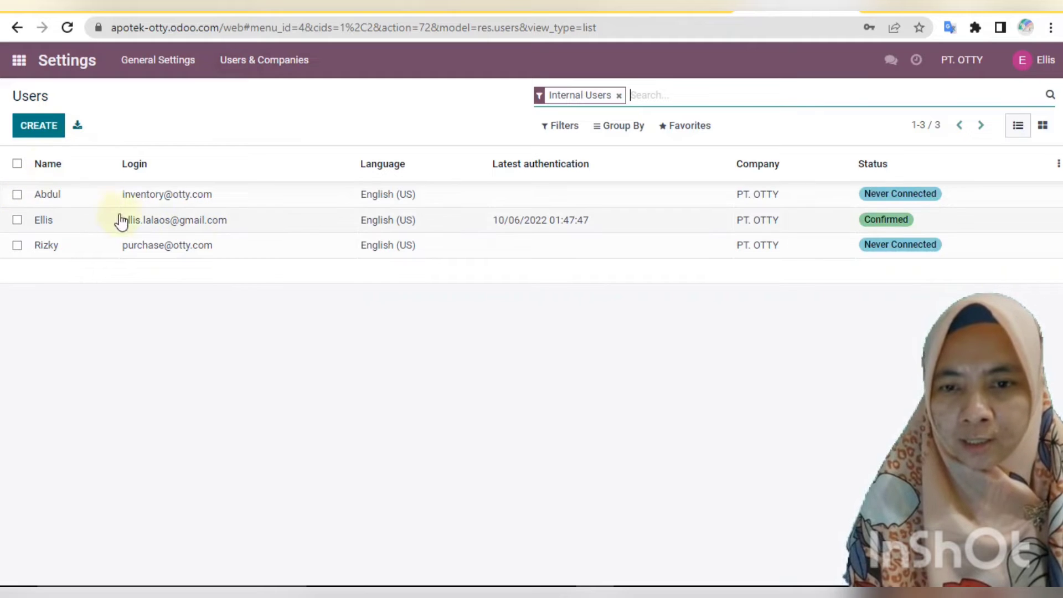
left_click(41, 136)
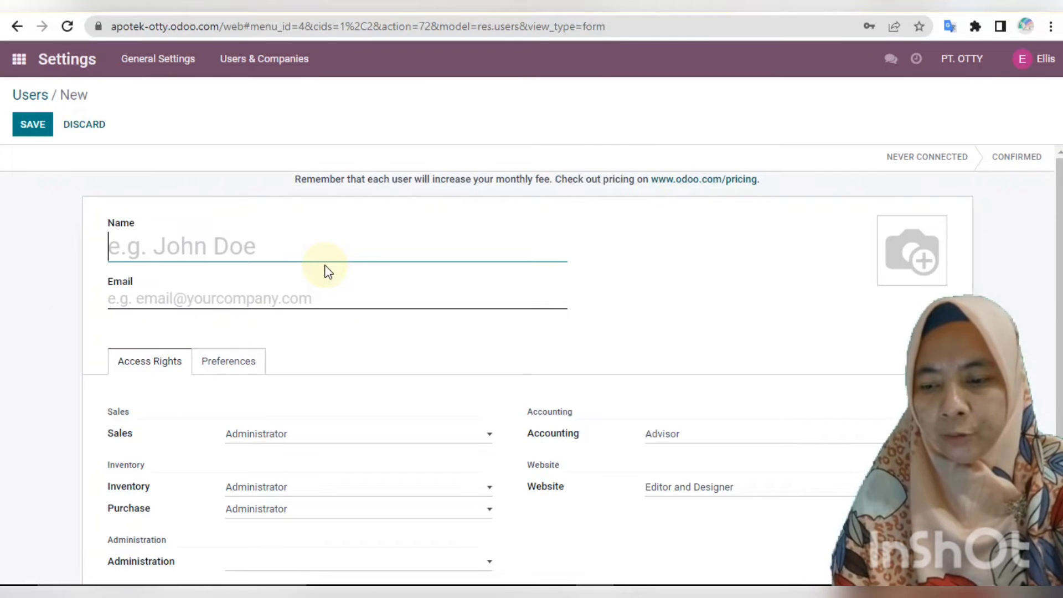
Enter the new user's name and the company's sales e-mail address in the user form.
type("Sit")
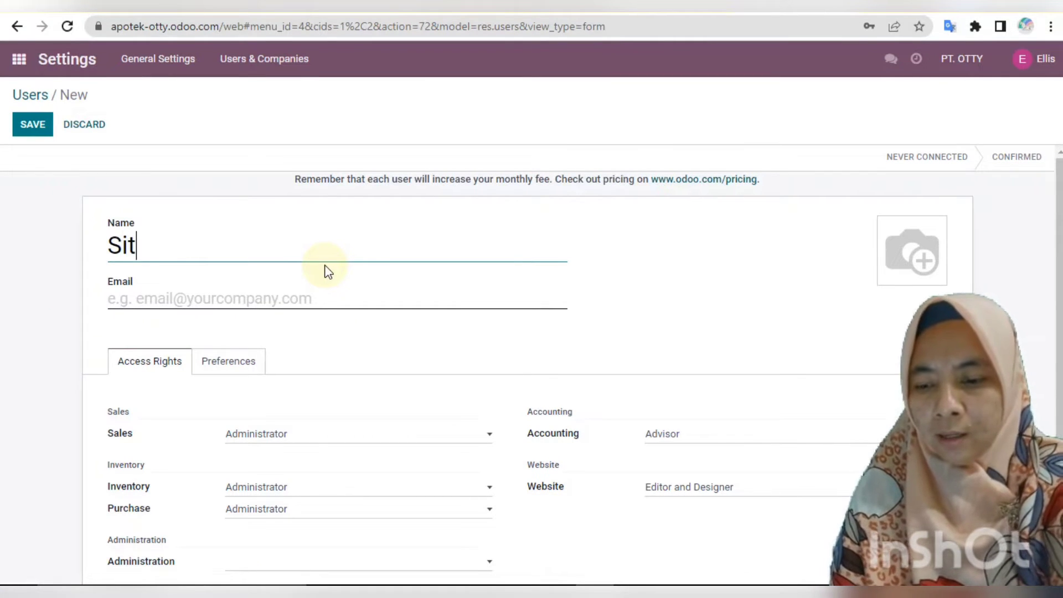
type("i")
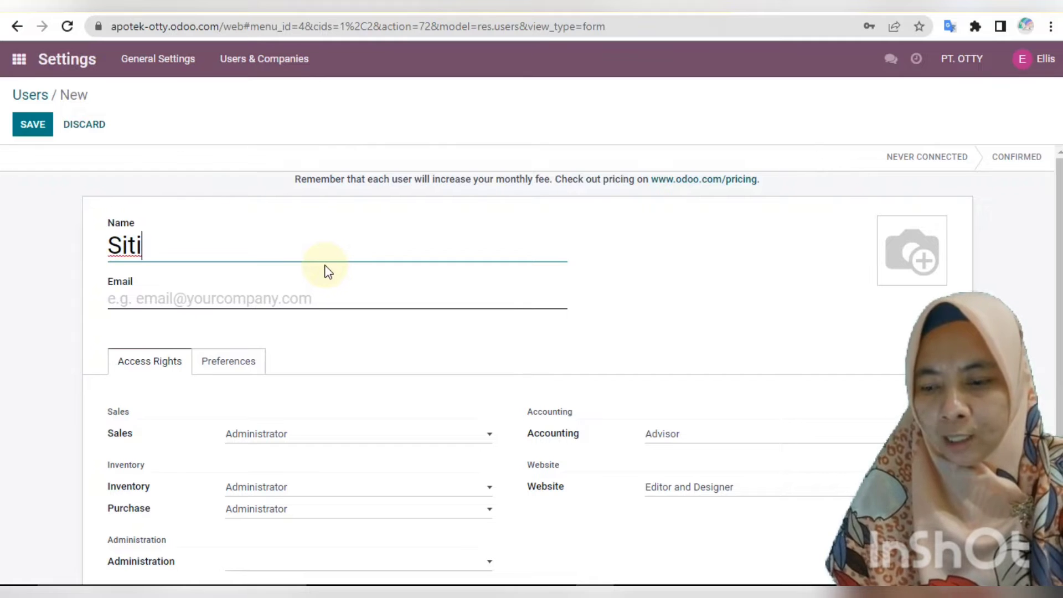
left_click(207, 294)
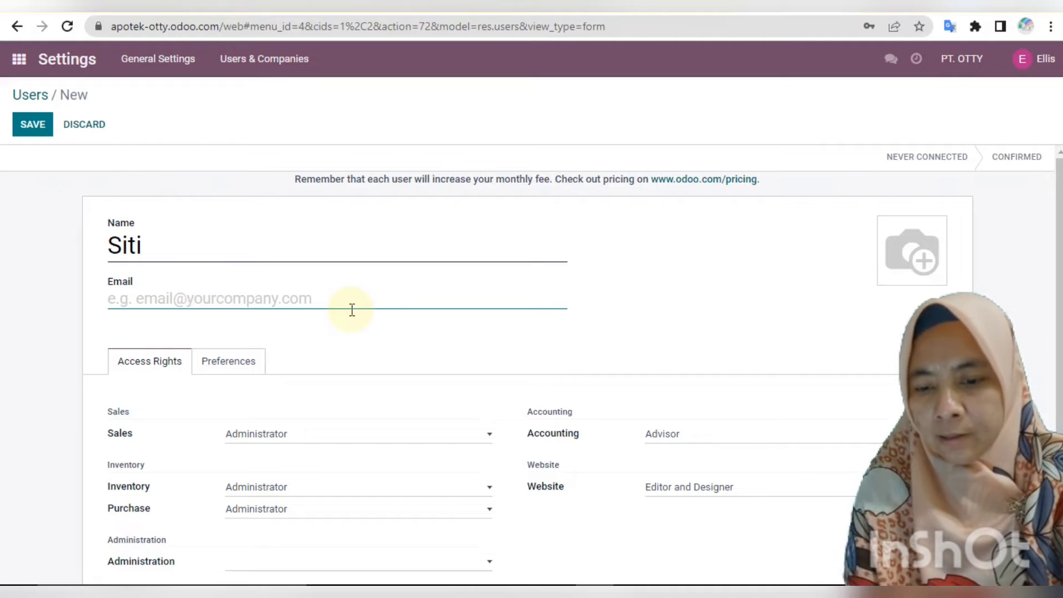
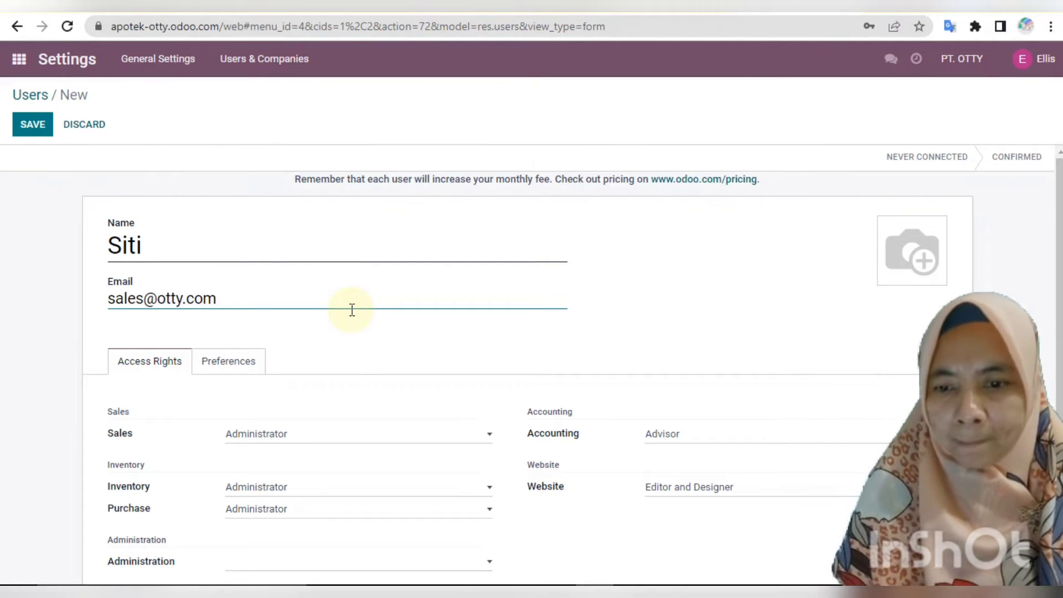
Clear the user's Inventory, Purchase and Accounting access levels.
left_click(492, 487)
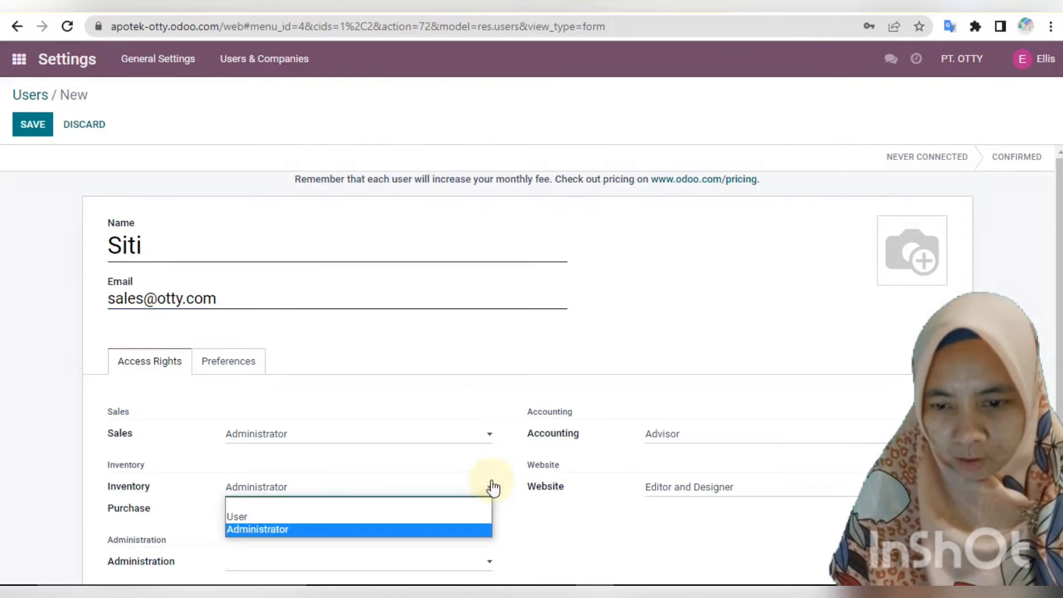
left_click(431, 507)
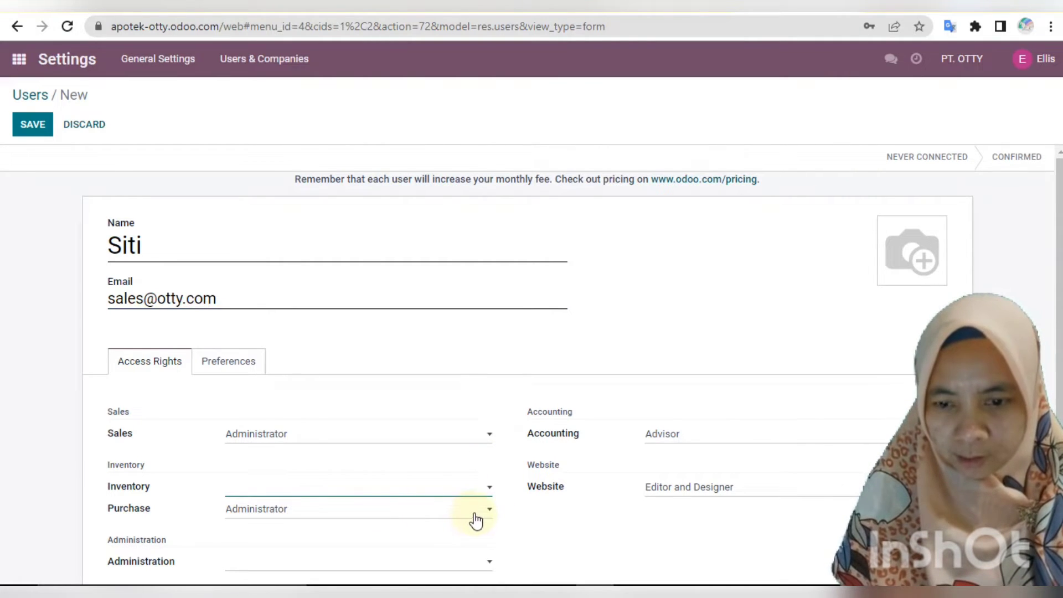
left_click(475, 518)
left_click(418, 529)
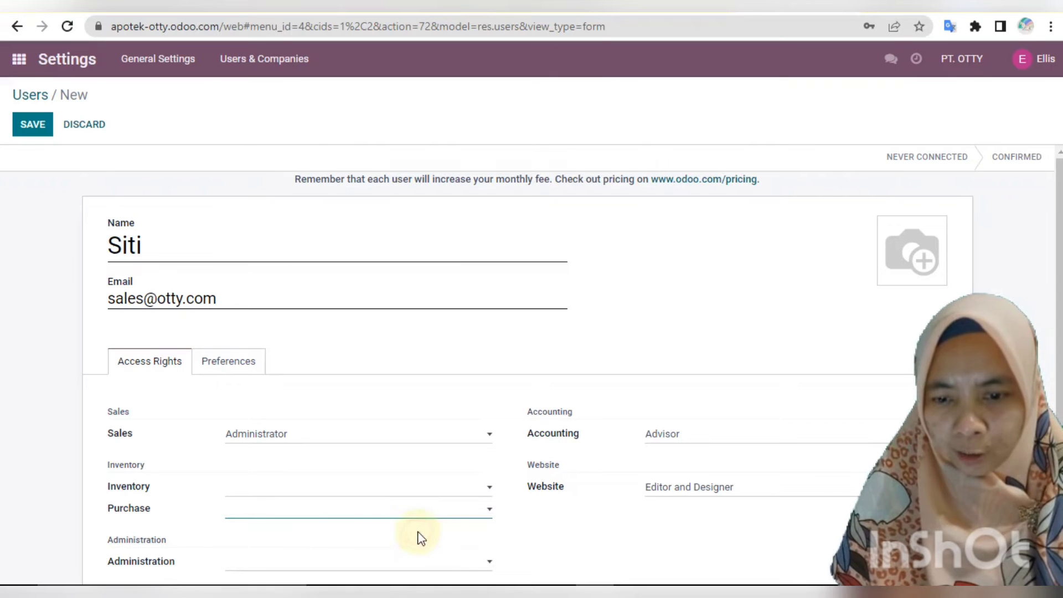
left_click(715, 436)
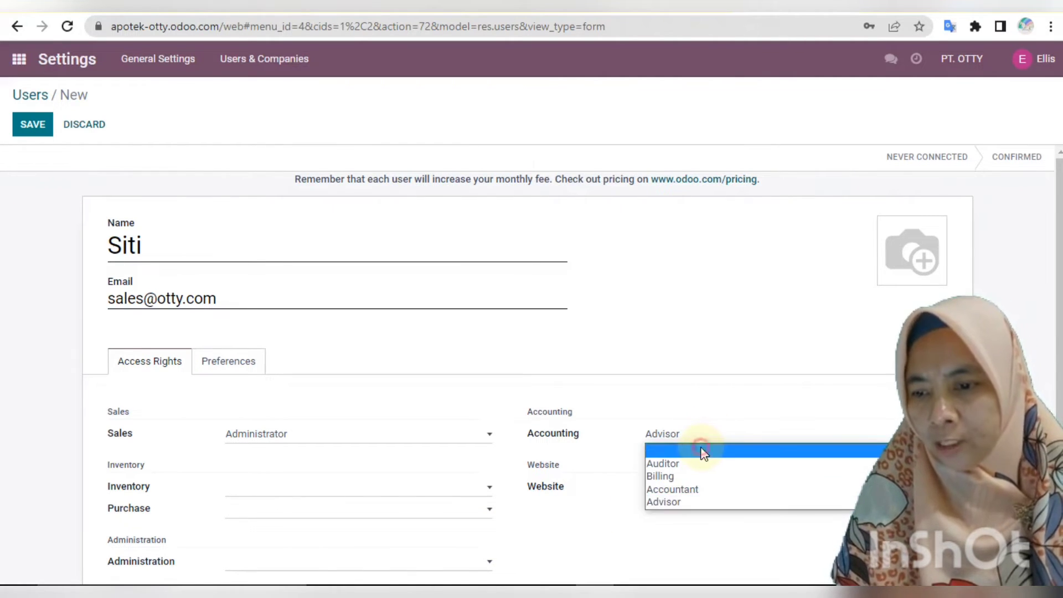
left_click(702, 449)
Keep Website access as Editor and Designer and save the new user.
left_click(714, 487)
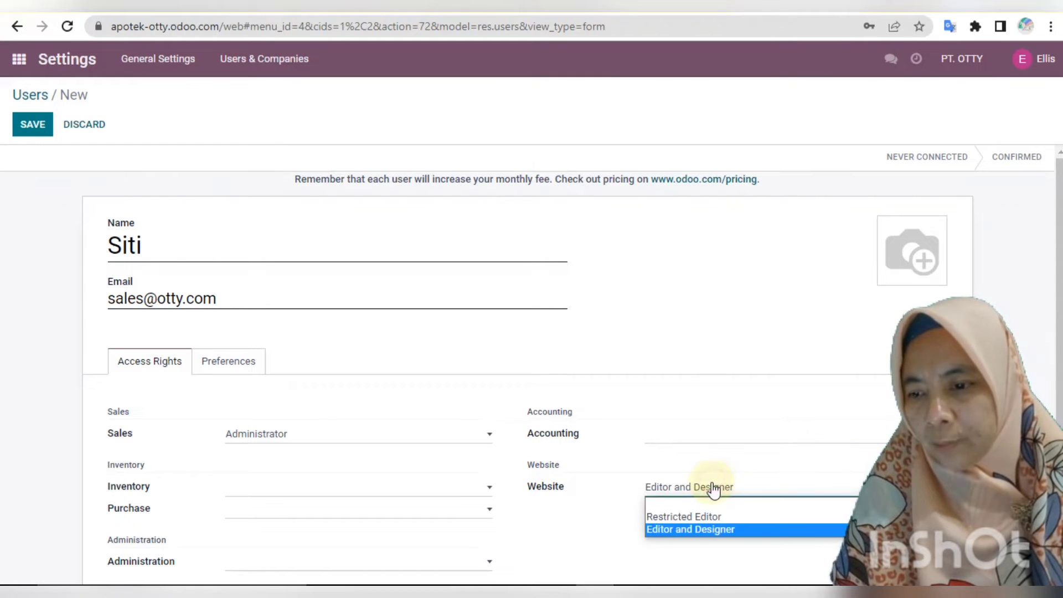
left_click(702, 506)
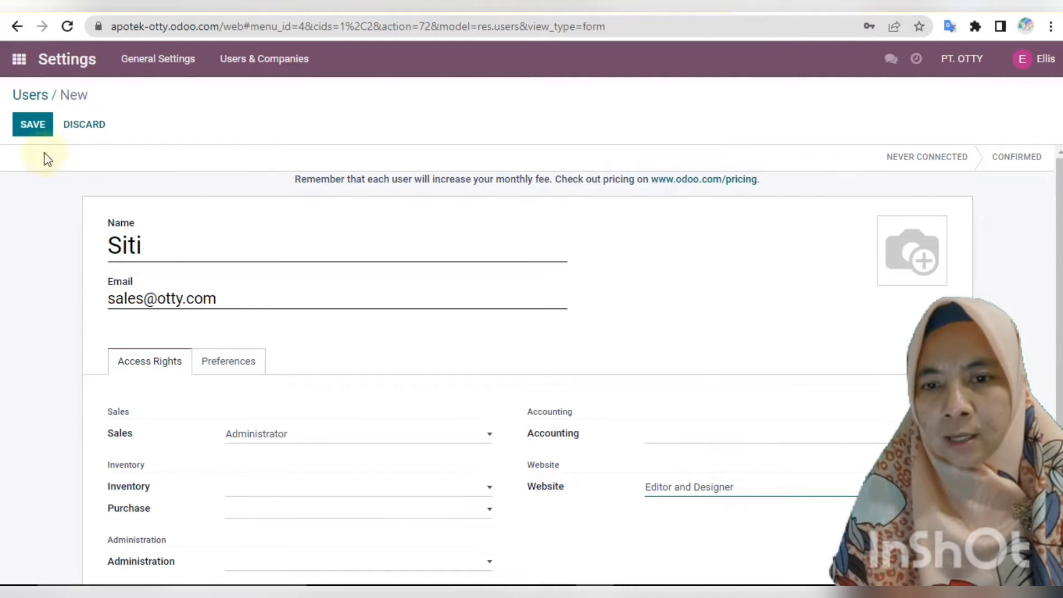
left_click(33, 129)
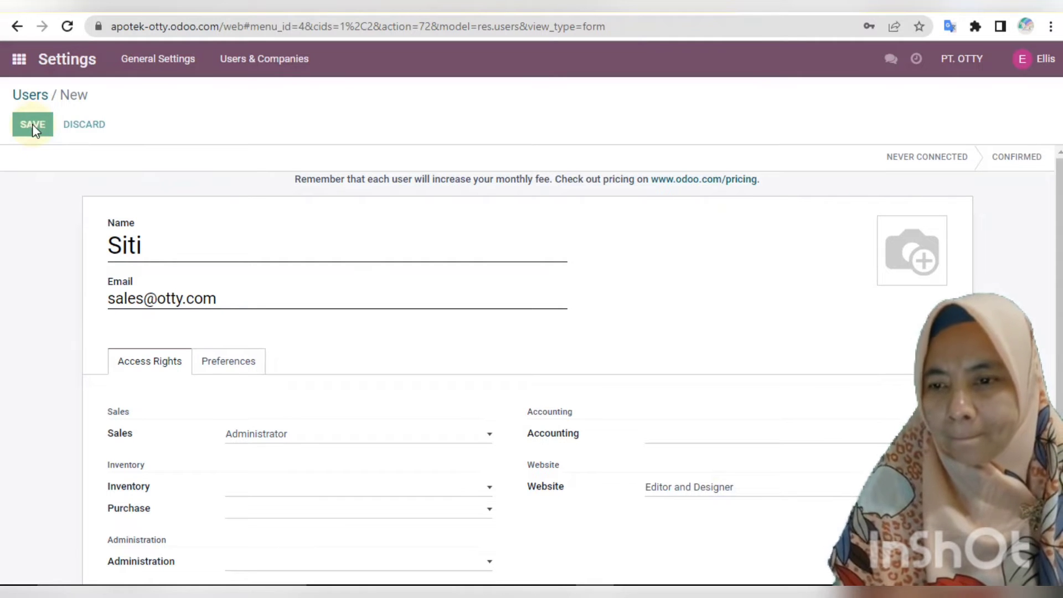
left_click(32, 124)
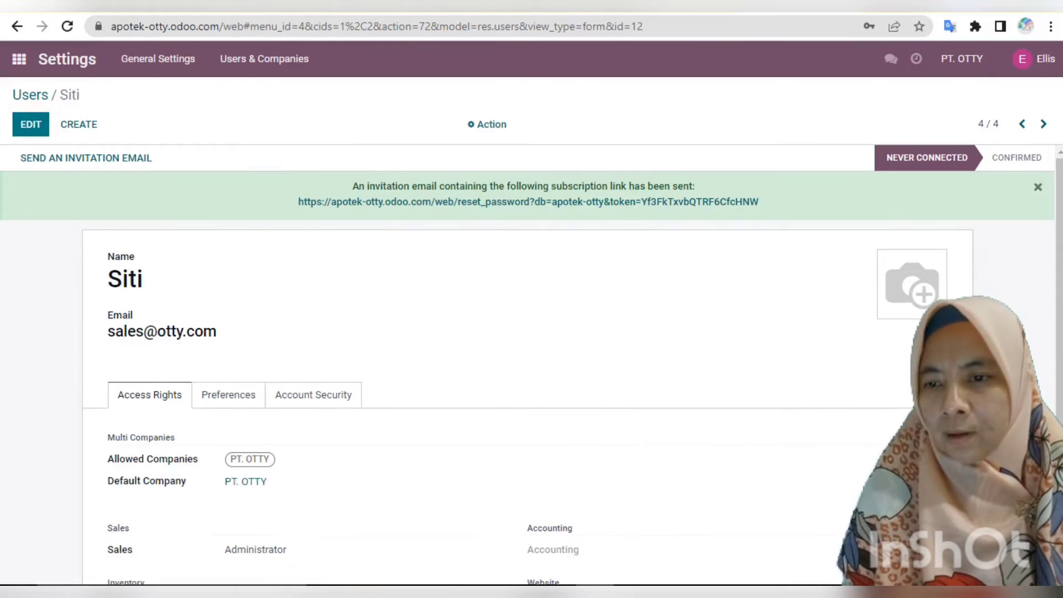
Give the sales user a new password through Change Password.
left_click(484, 131)
left_click(533, 213)
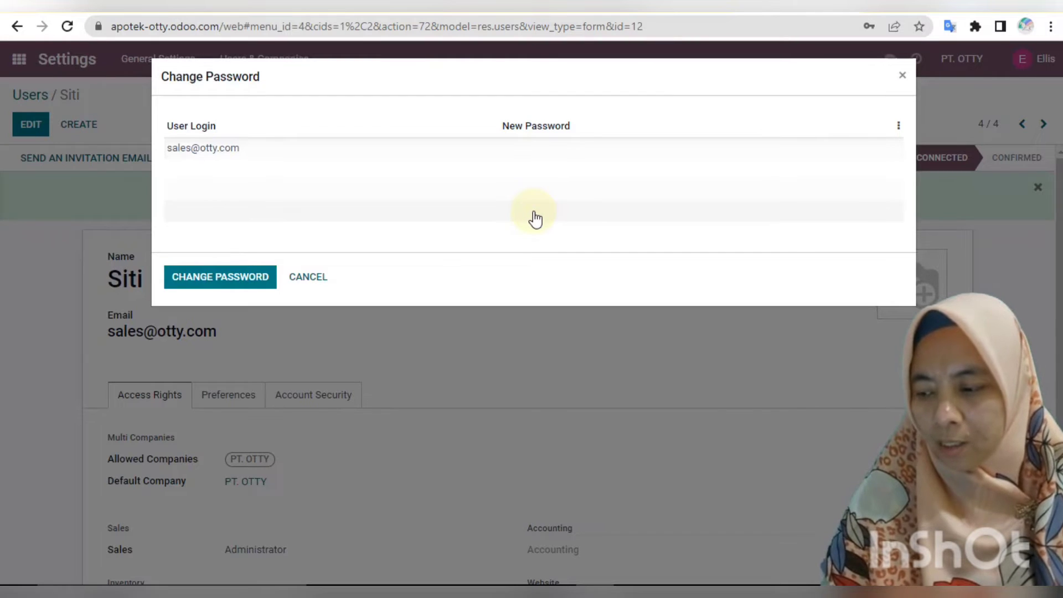
left_click(539, 147)
type("•••••")
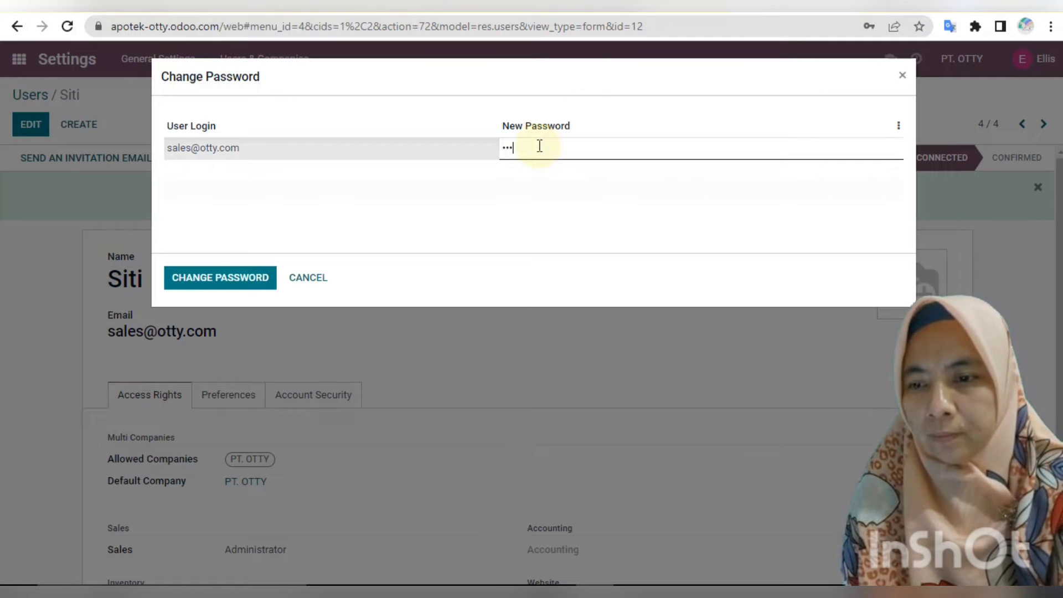
left_click(249, 277)
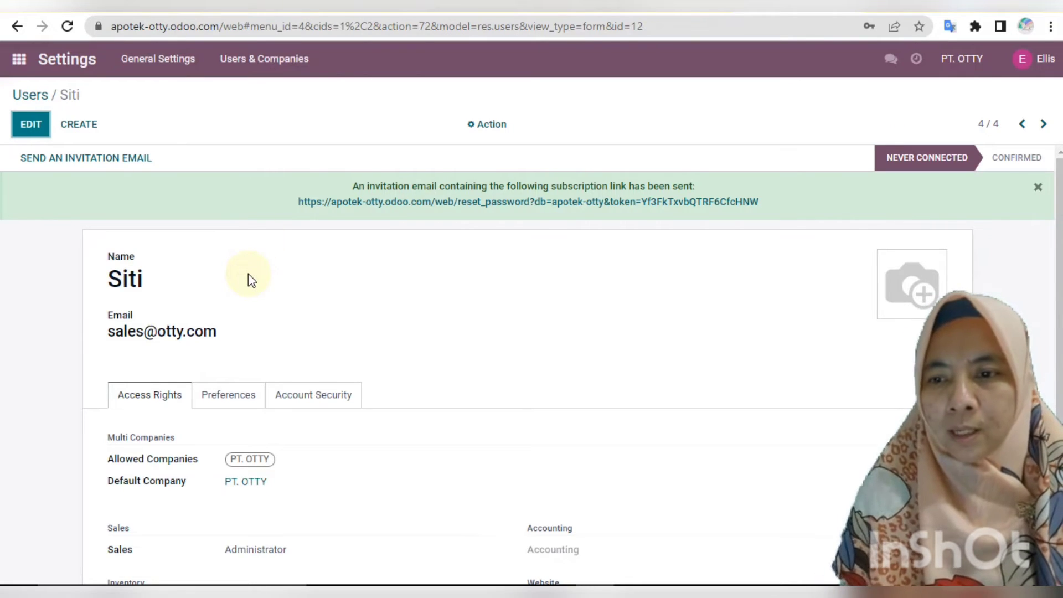
left_click(254, 68)
Return to the Users list, open the purchasing user's record, then sign out as administrator.
left_click(253, 89)
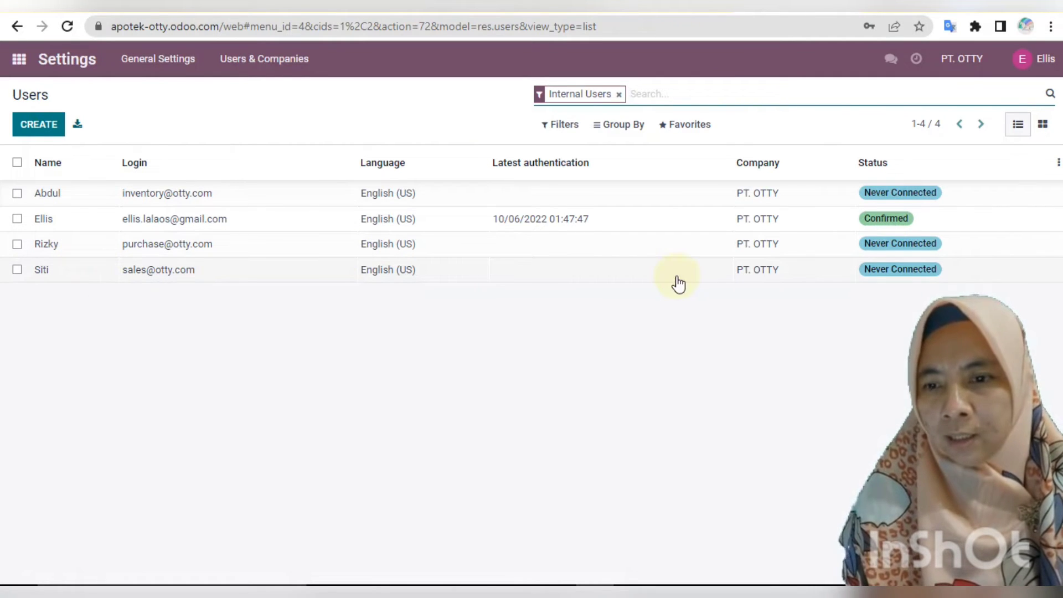
left_click(63, 244)
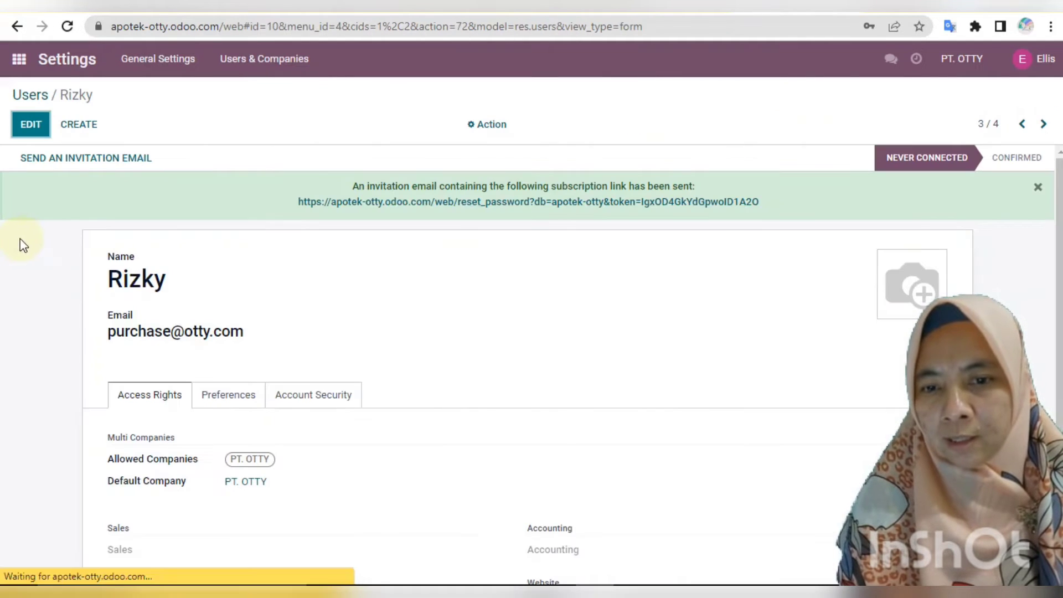
left_click(1035, 59)
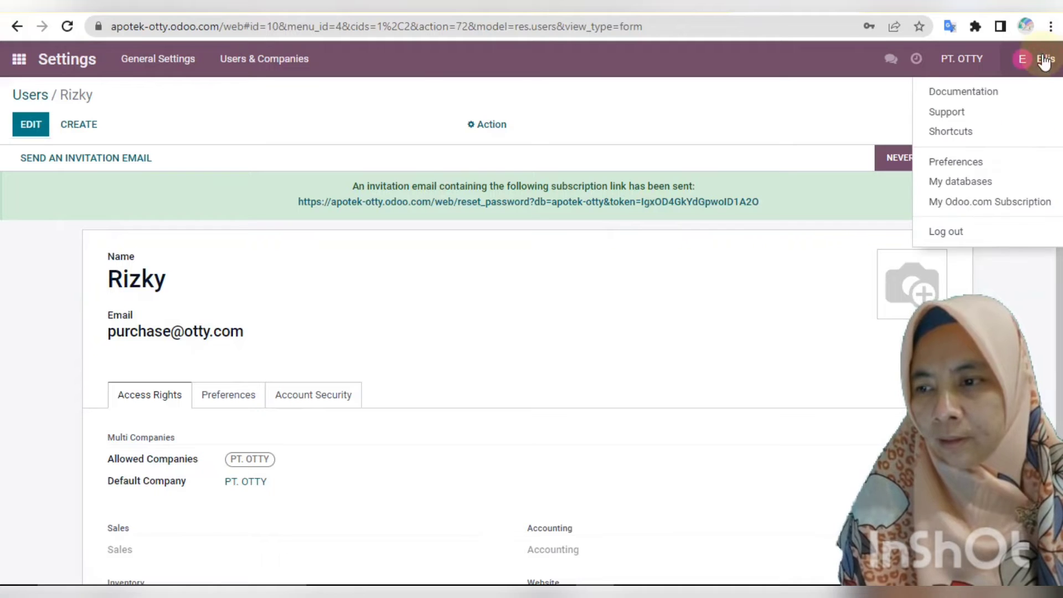
left_click(950, 235)
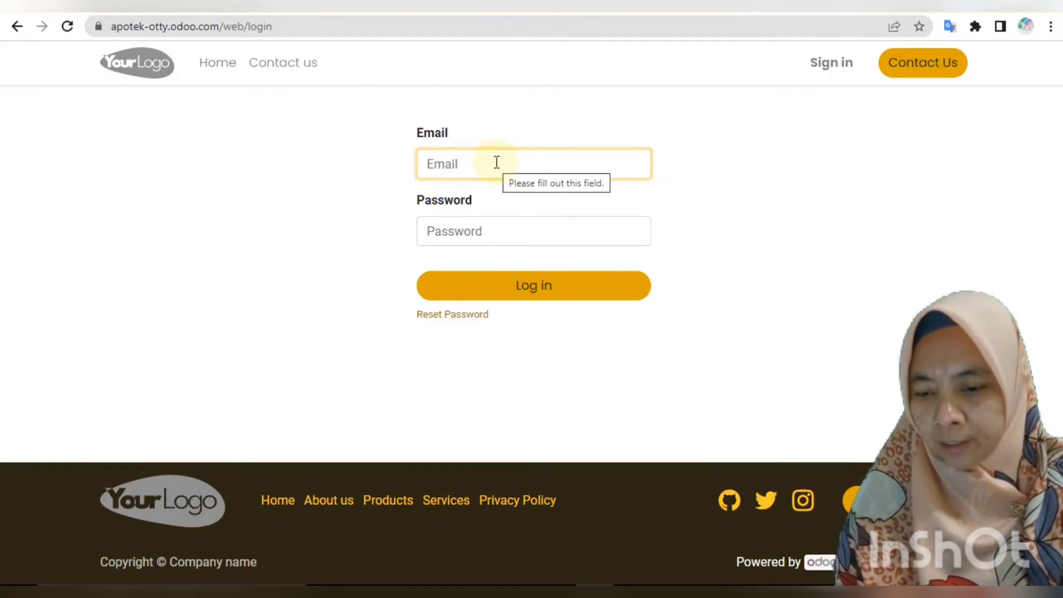
Sign in as the purchasing user, dismissing the browser's breach warning and save-password prompt.
type("pu")
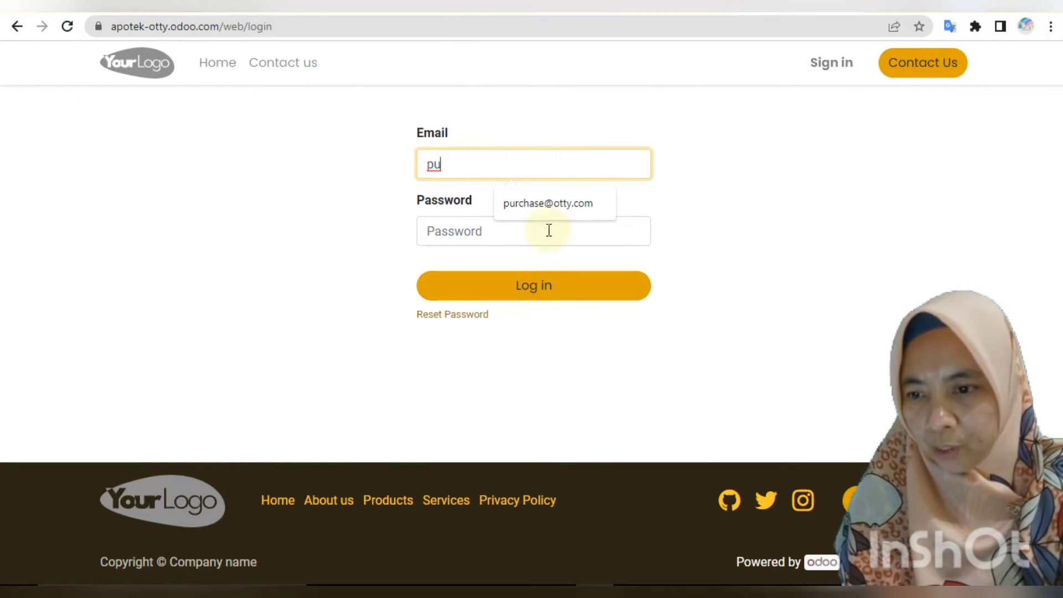
left_click(540, 211)
left_click(533, 227)
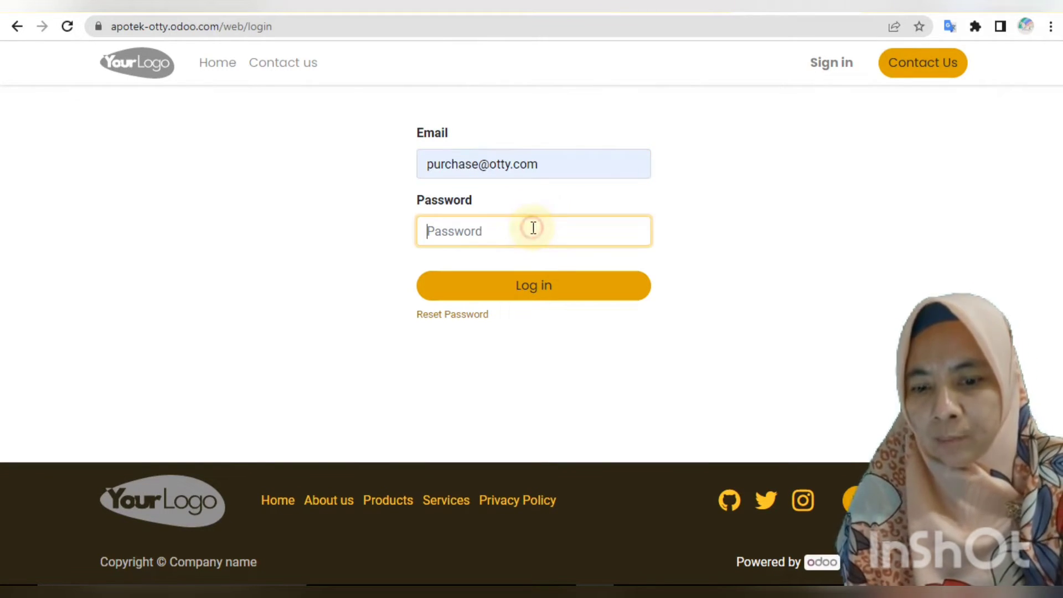
type("1234")
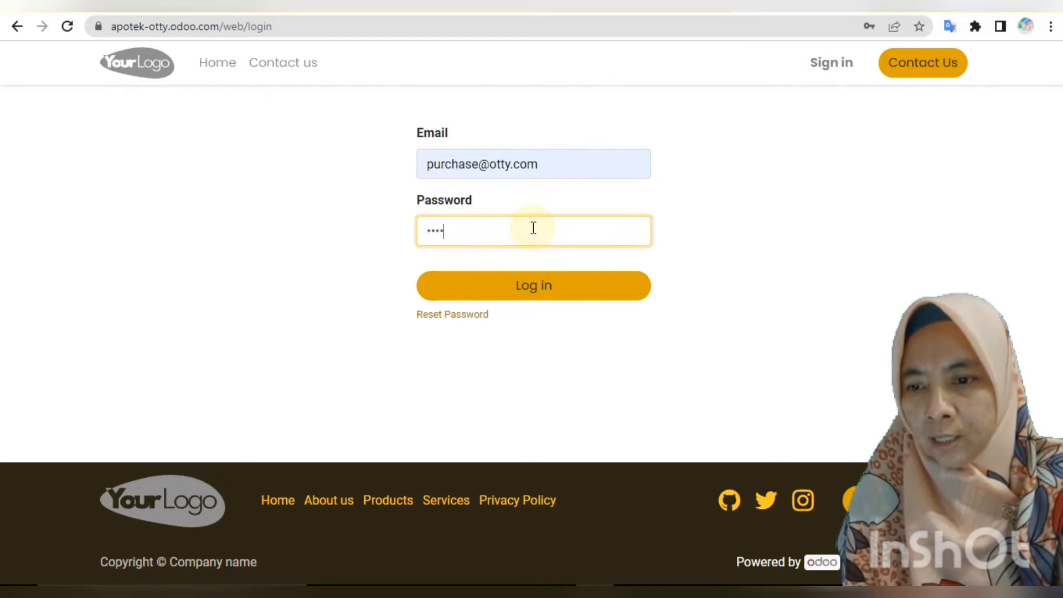
type("5")
left_click(556, 287)
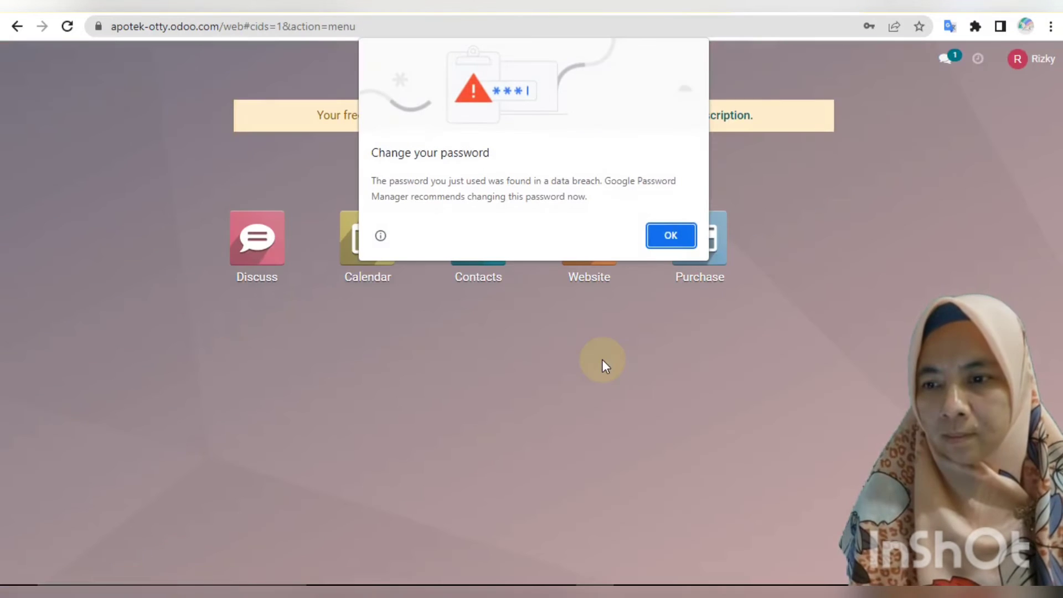
left_click(688, 239)
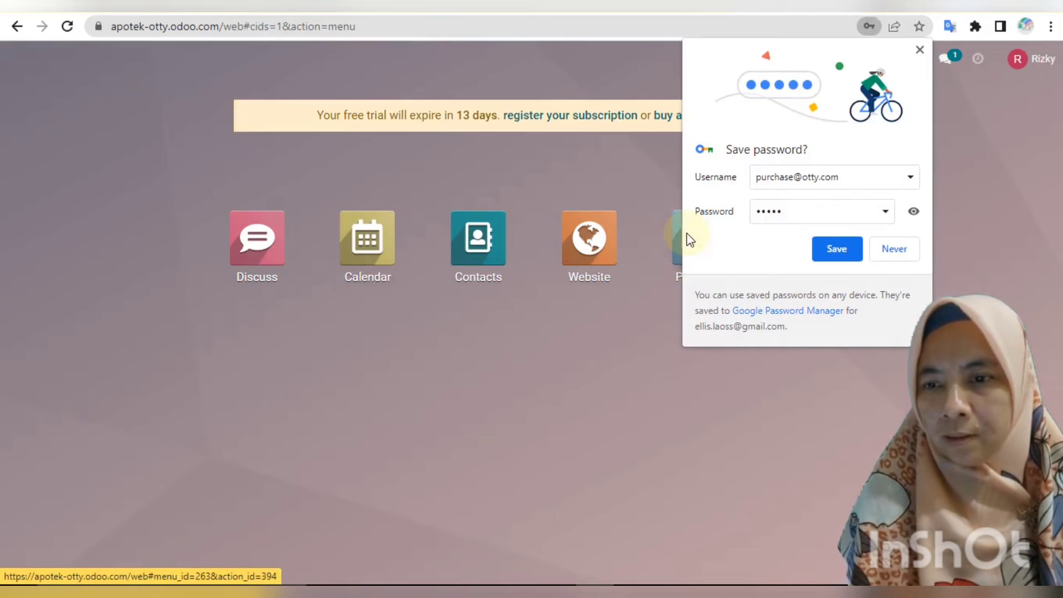
left_click(890, 249)
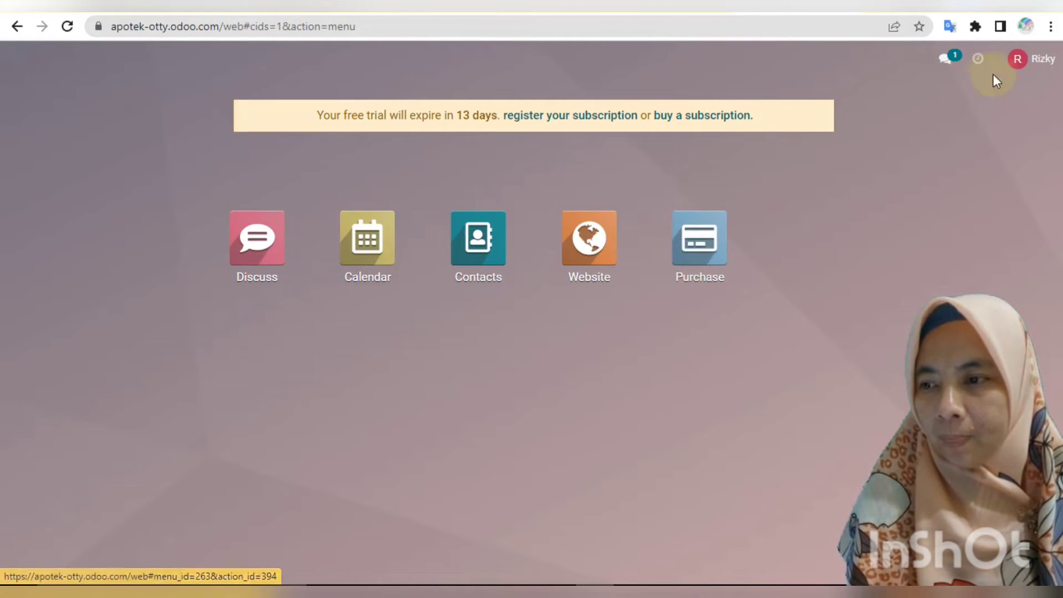
left_click(1017, 61)
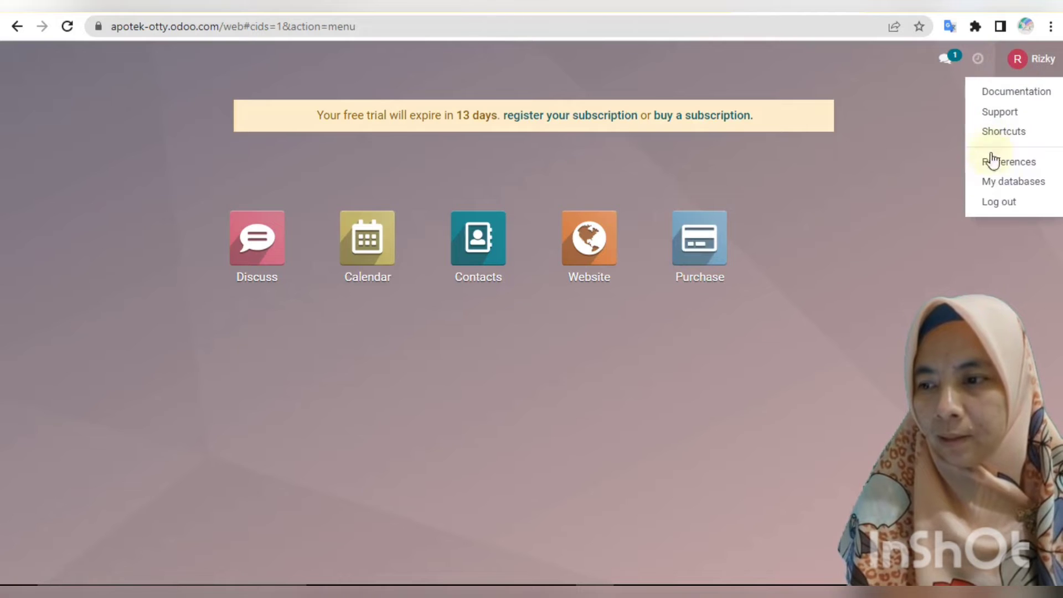
Sign out and log in as the inventory user with the saved account e-mail and password.
left_click(999, 201)
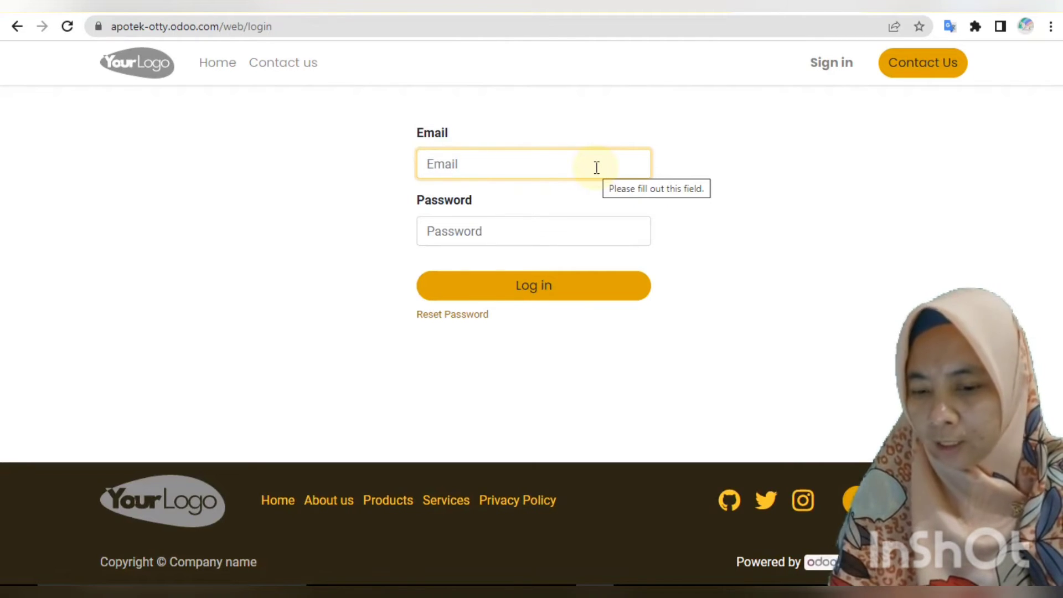
left_click(561, 203)
left_click(481, 231)
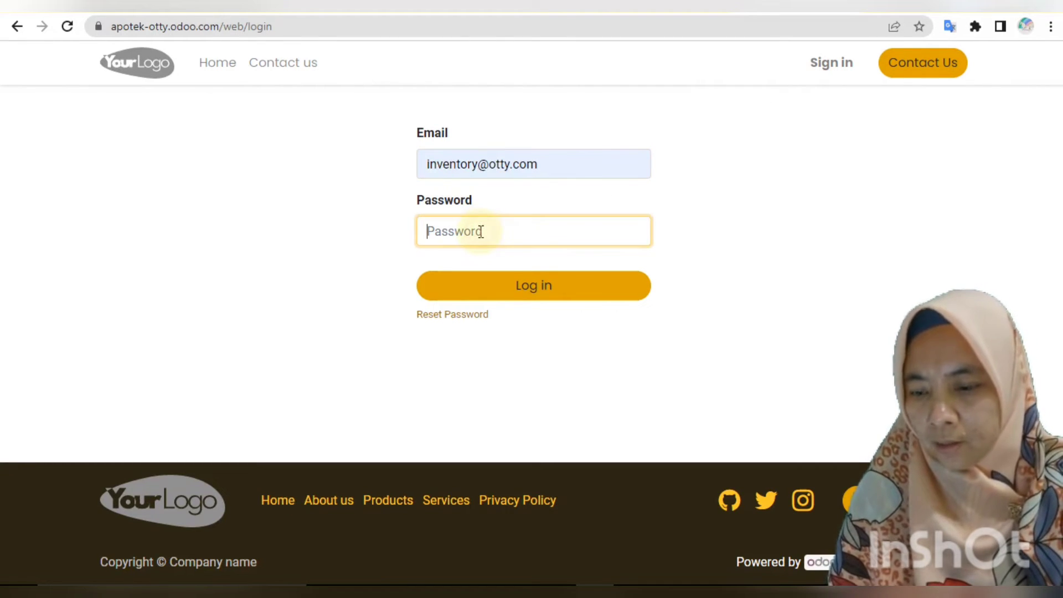
type("••")
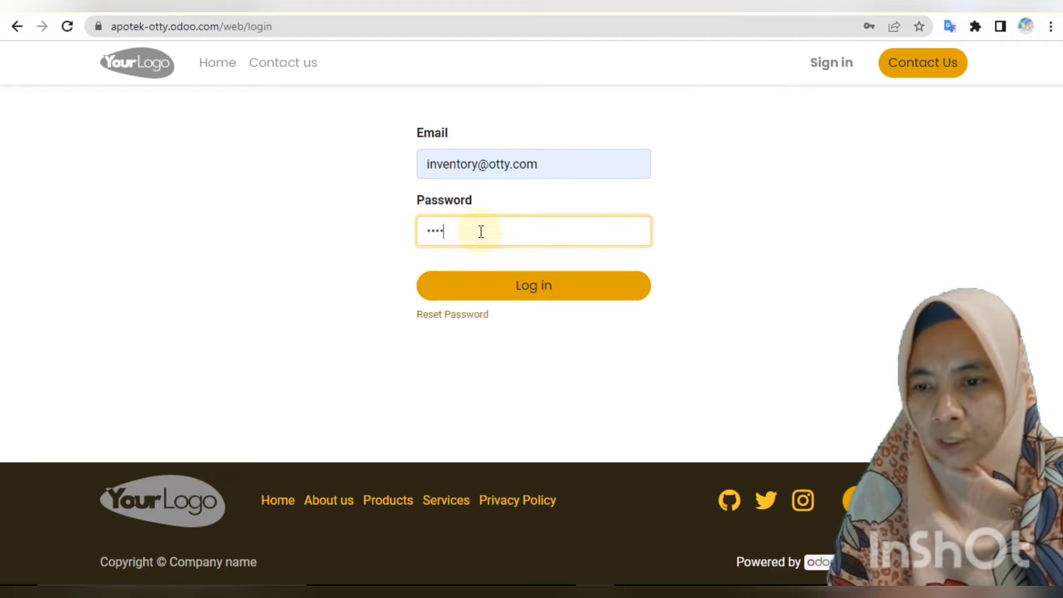
left_click(500, 291)
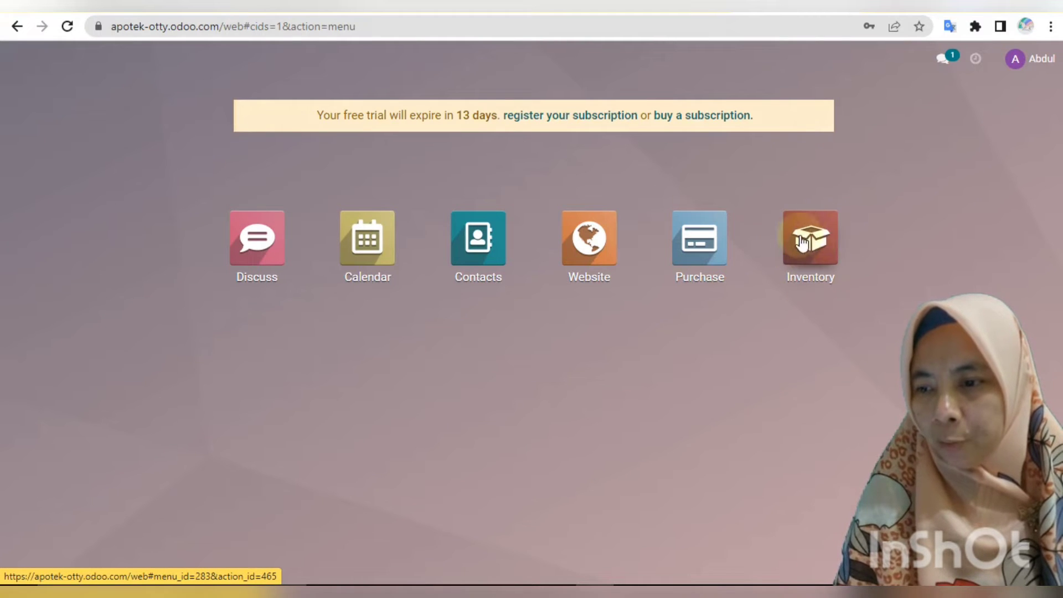
left_click(1016, 59)
Switch to the sales user's account to check its apps, then sign out again.
left_click(989, 205)
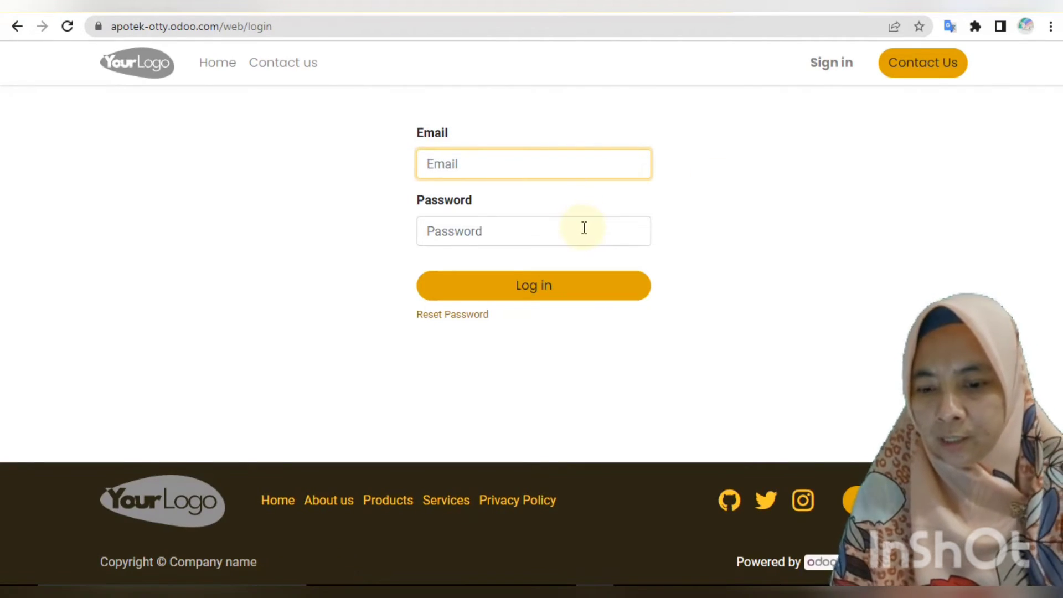
left_click(565, 203)
left_click(536, 231)
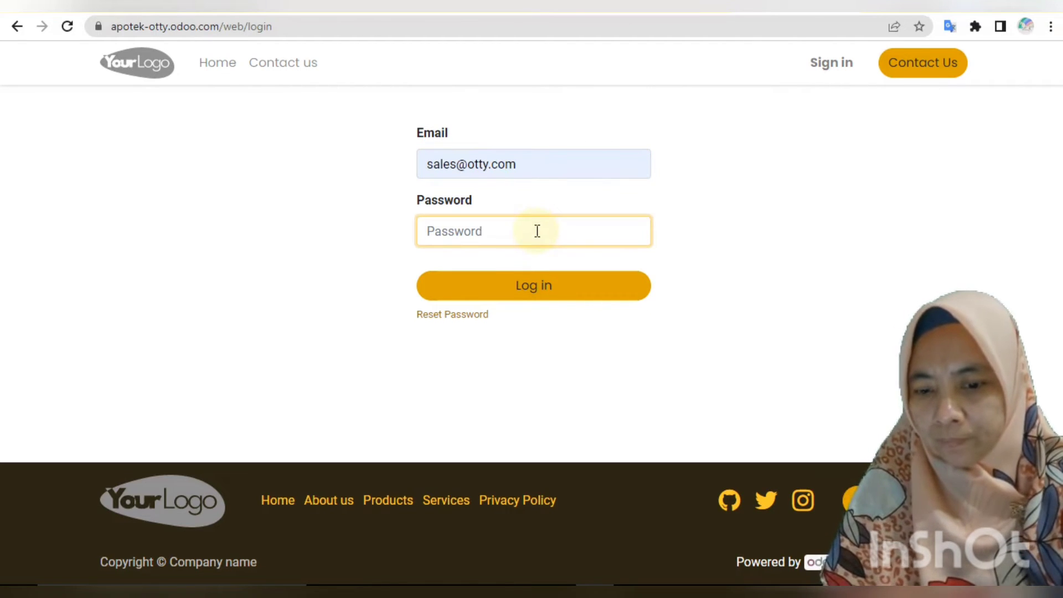
type("••")
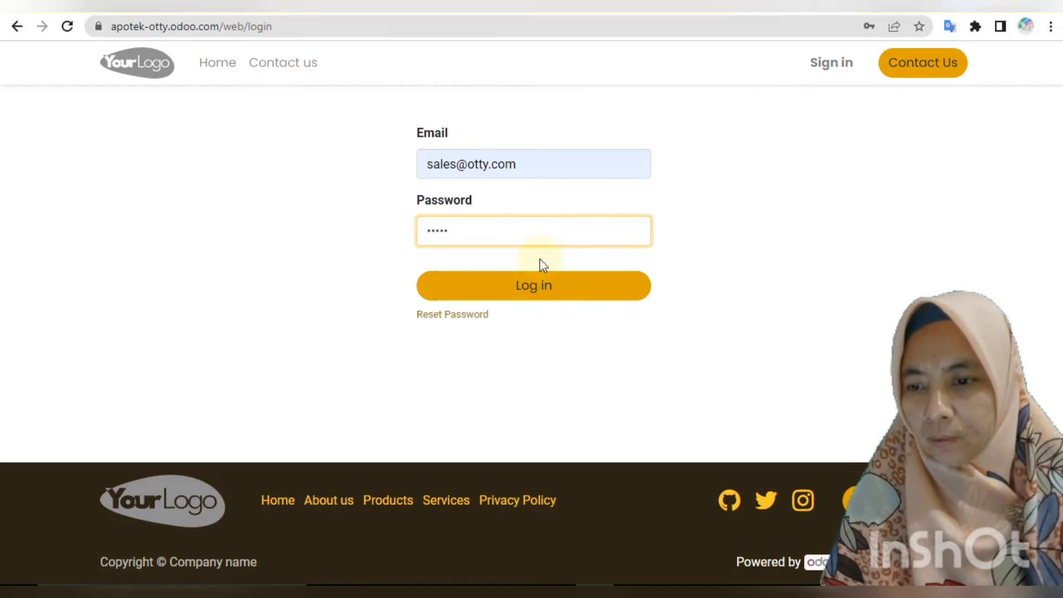
left_click(553, 294)
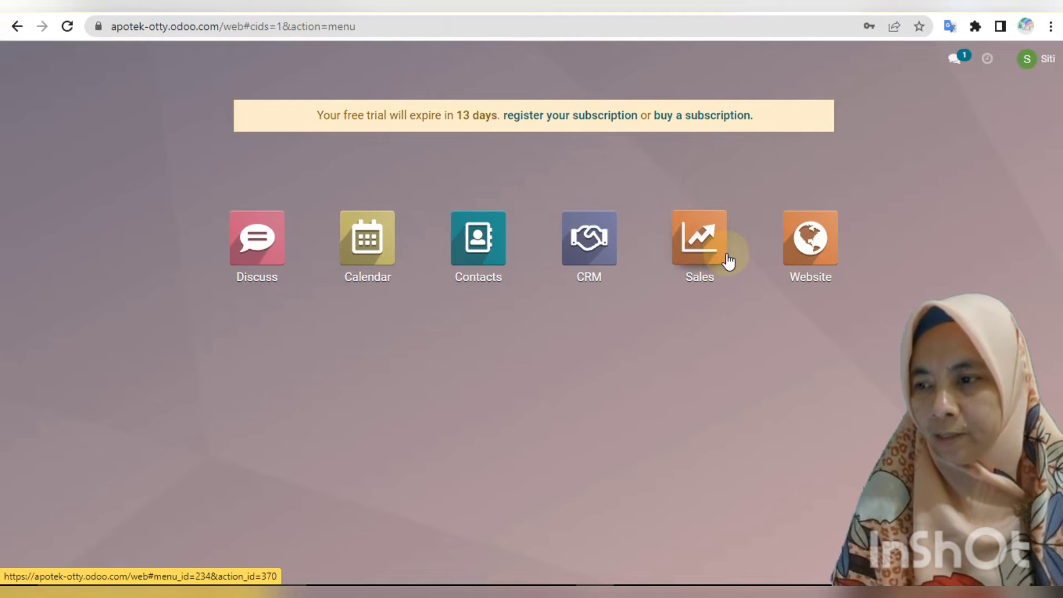
left_click(1032, 67)
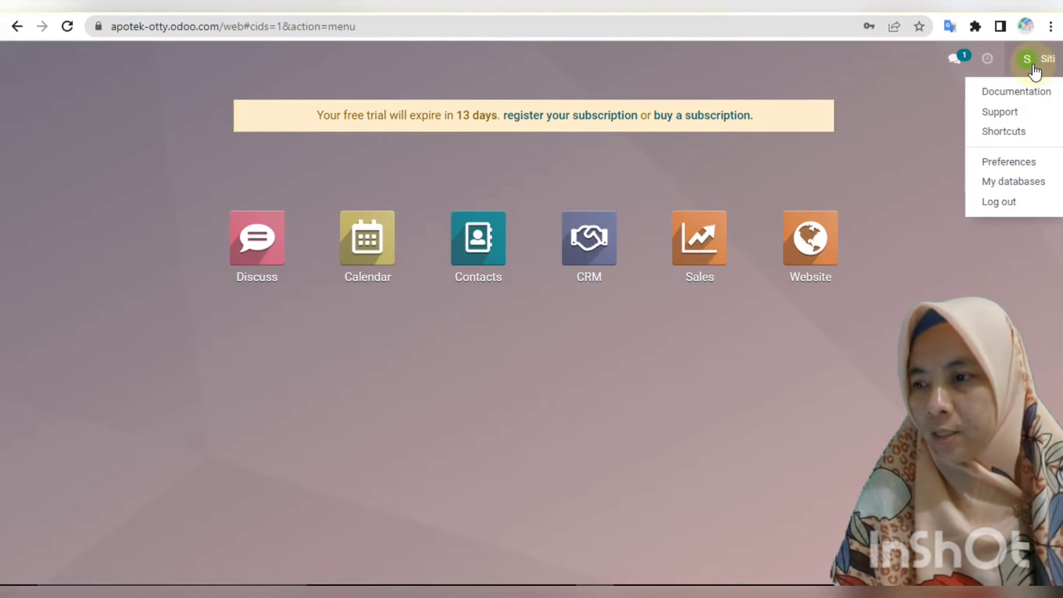
left_click(1007, 201)
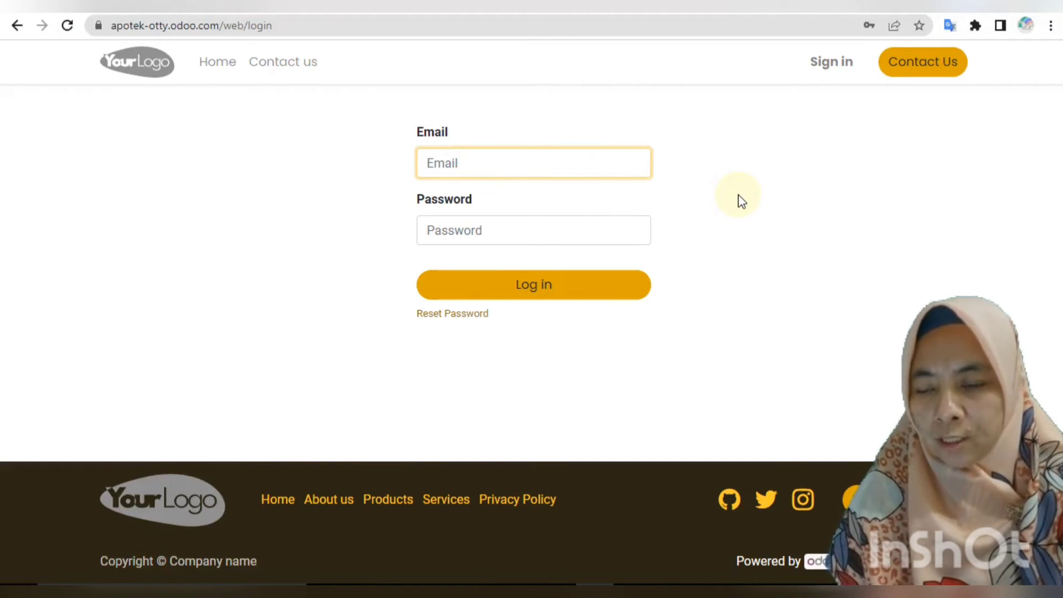
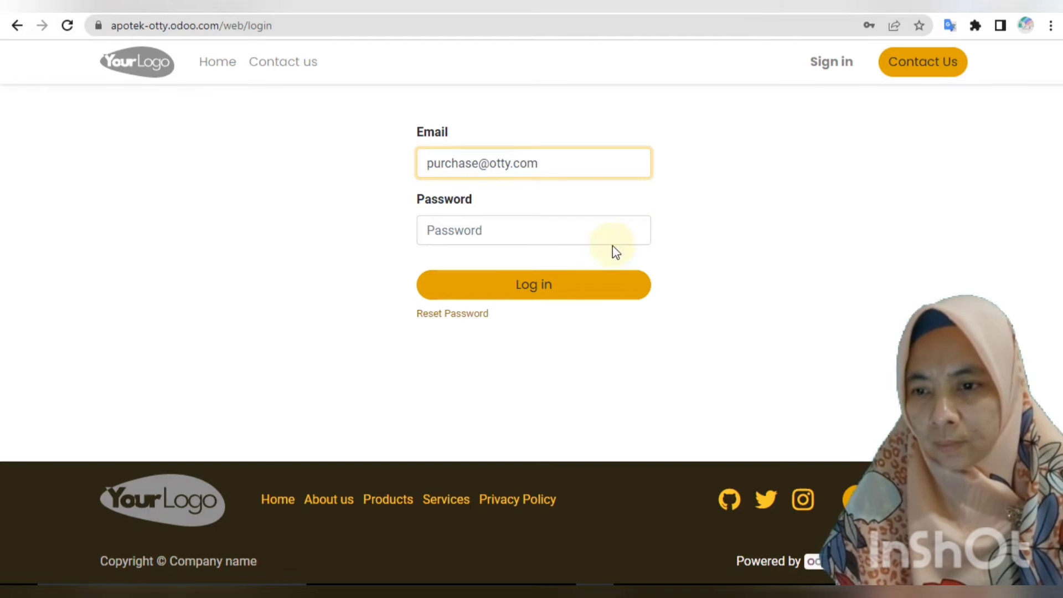
Log in with the purchase account's e-mail and password, dismissing Chrome's breach and save-password prompts.
left_click(592, 237)
type("•••••")
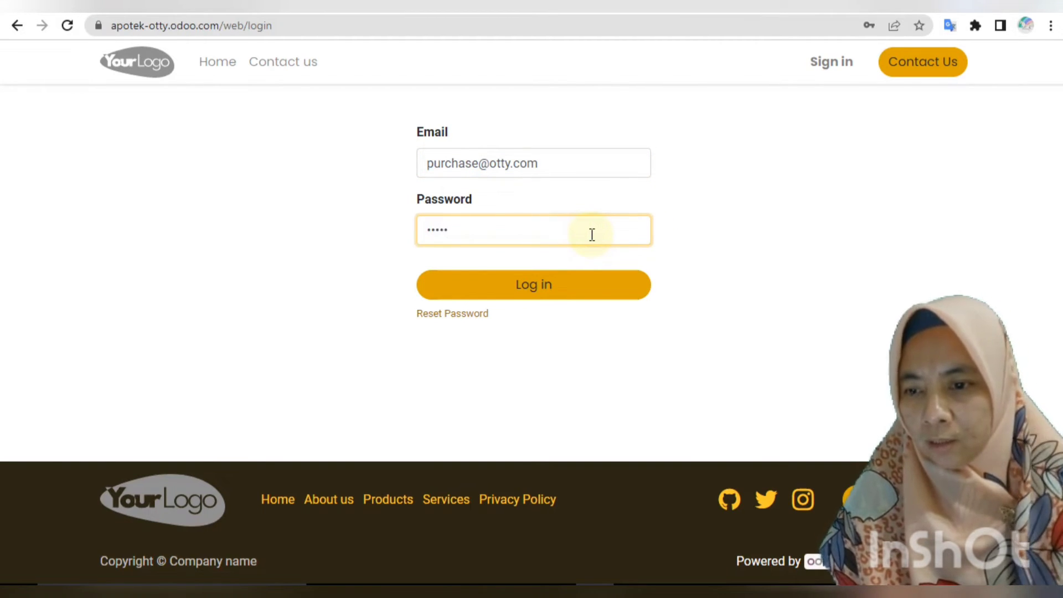
left_click(593, 285)
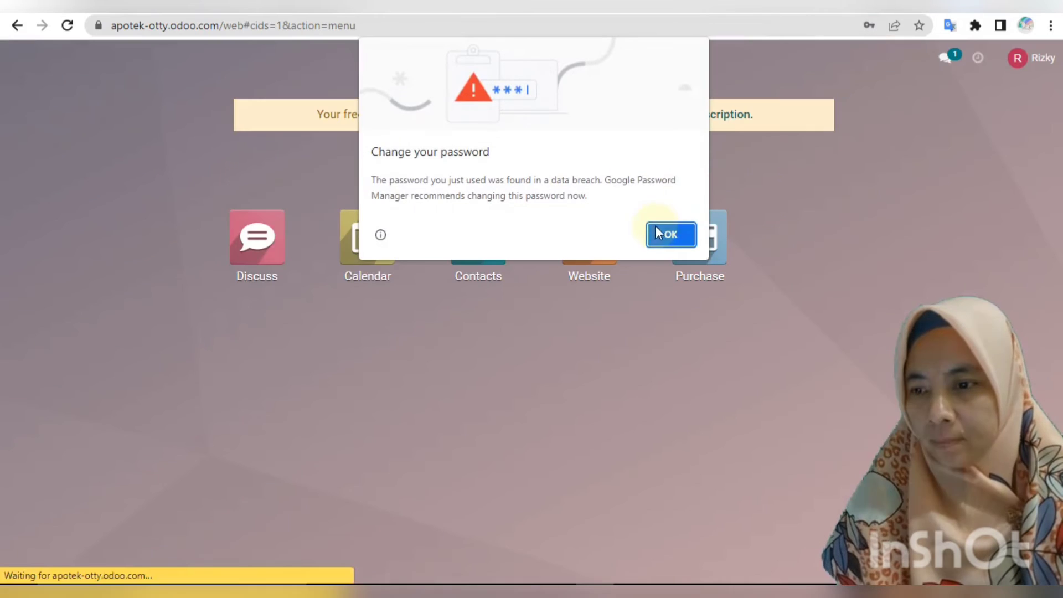
left_click(650, 238)
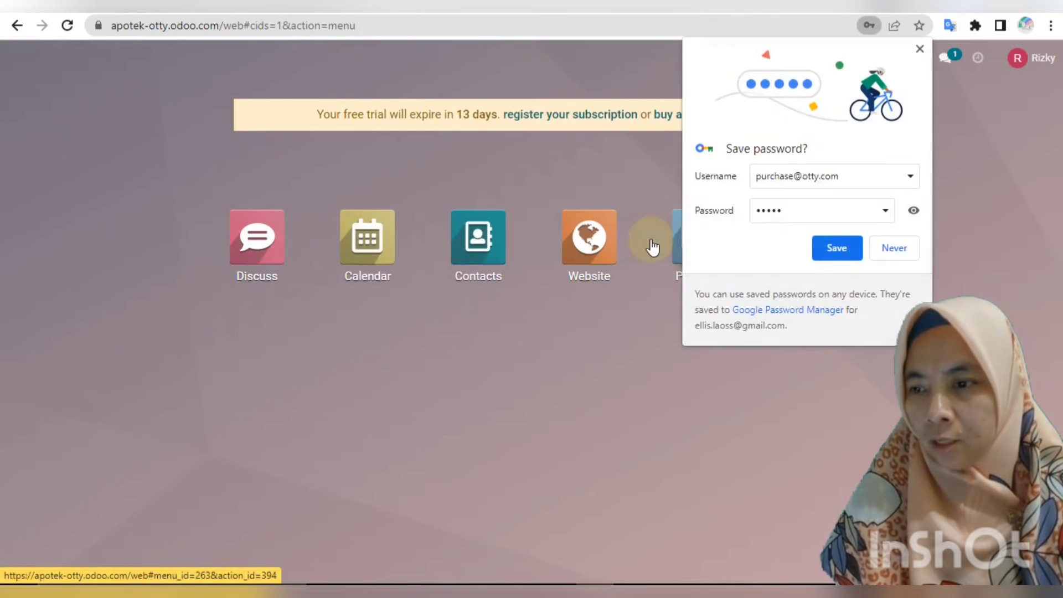
left_click(892, 247)
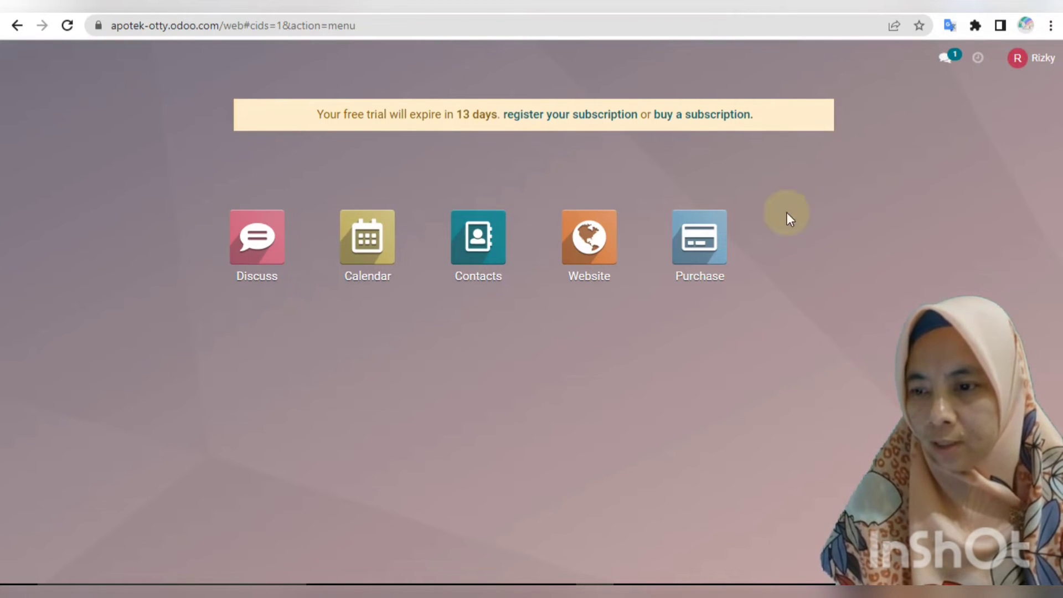
Browse the Purchase menus, then start a new request from Orders > Requests for Quotation.
left_click(690, 238)
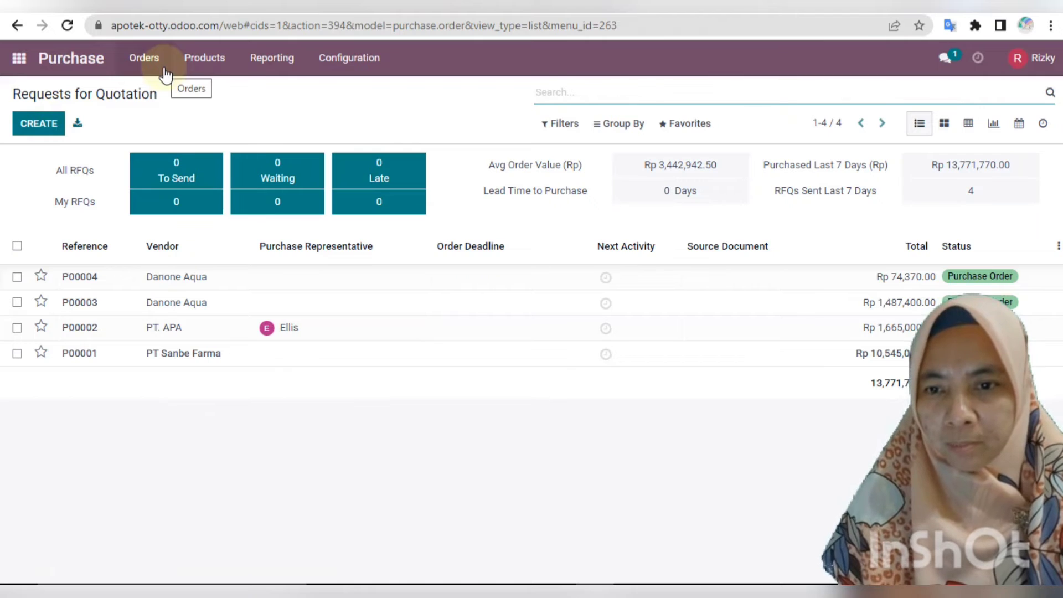
left_click(153, 68)
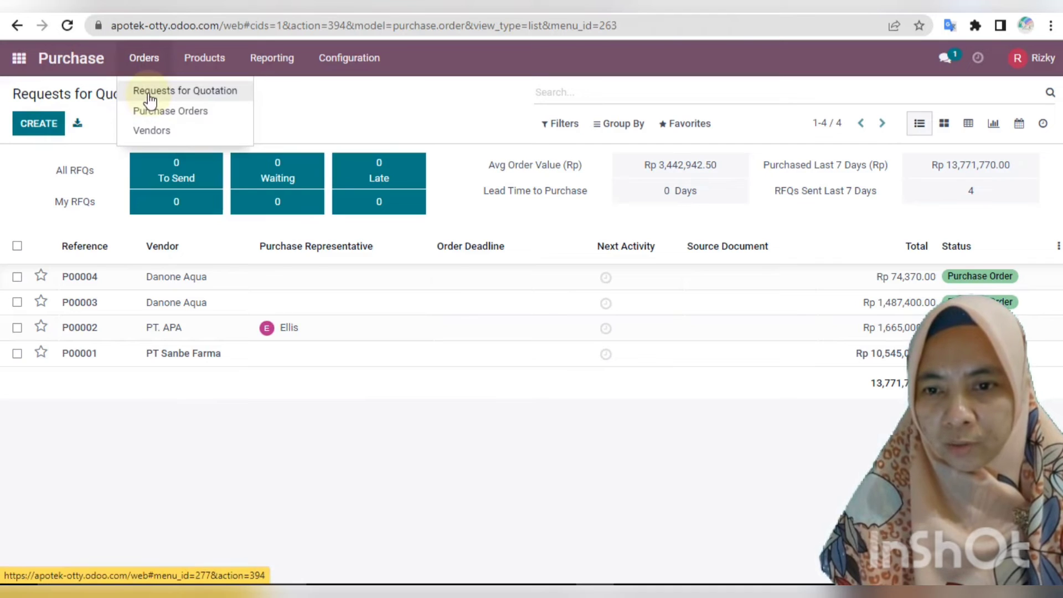
left_click(222, 67)
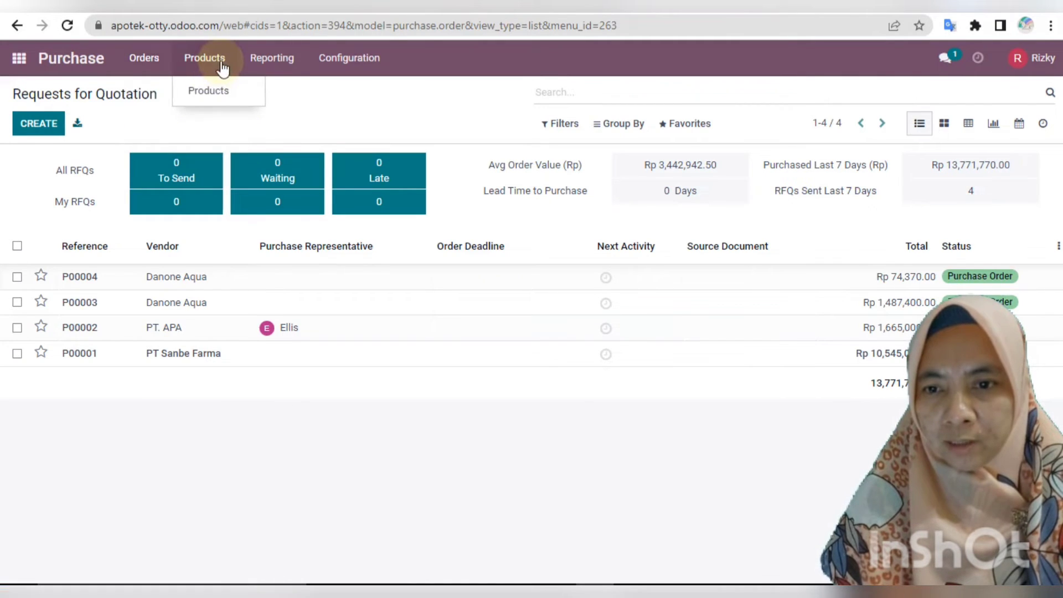
mouse_move(266, 67)
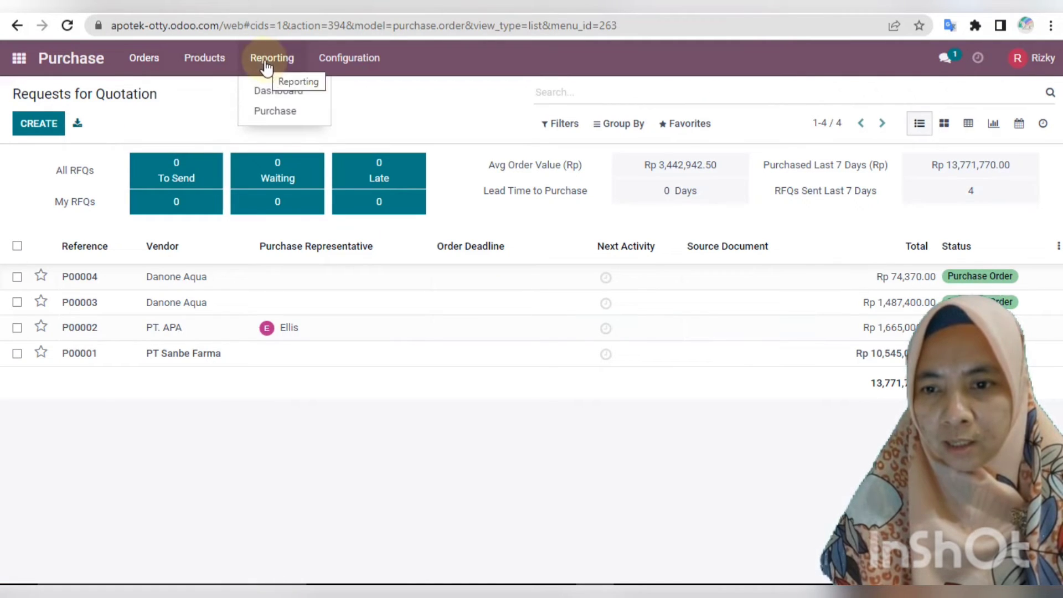
mouse_move(326, 67)
mouse_move(149, 65)
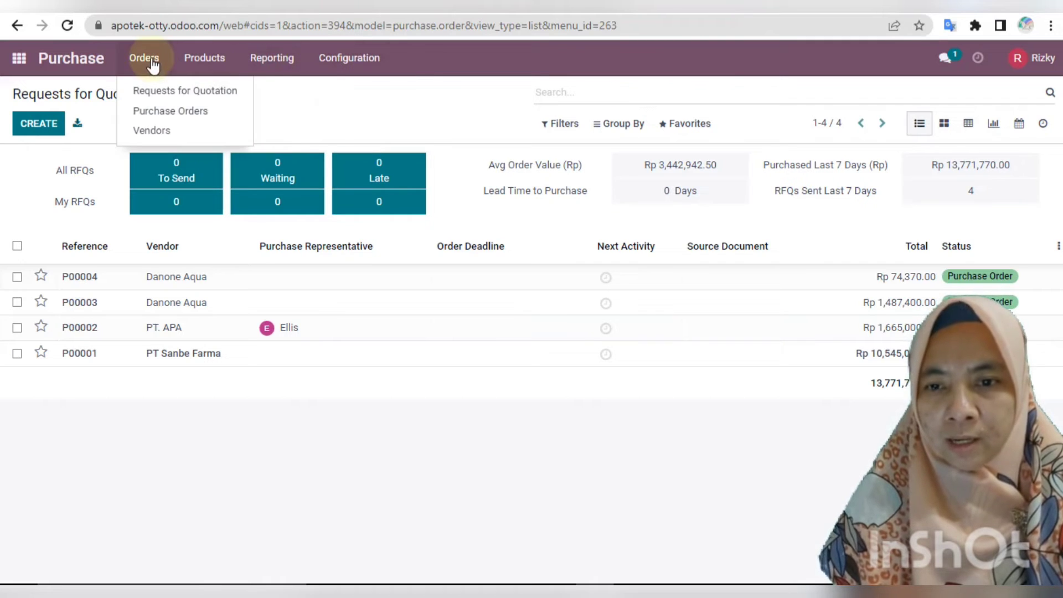
left_click(150, 95)
left_click(34, 128)
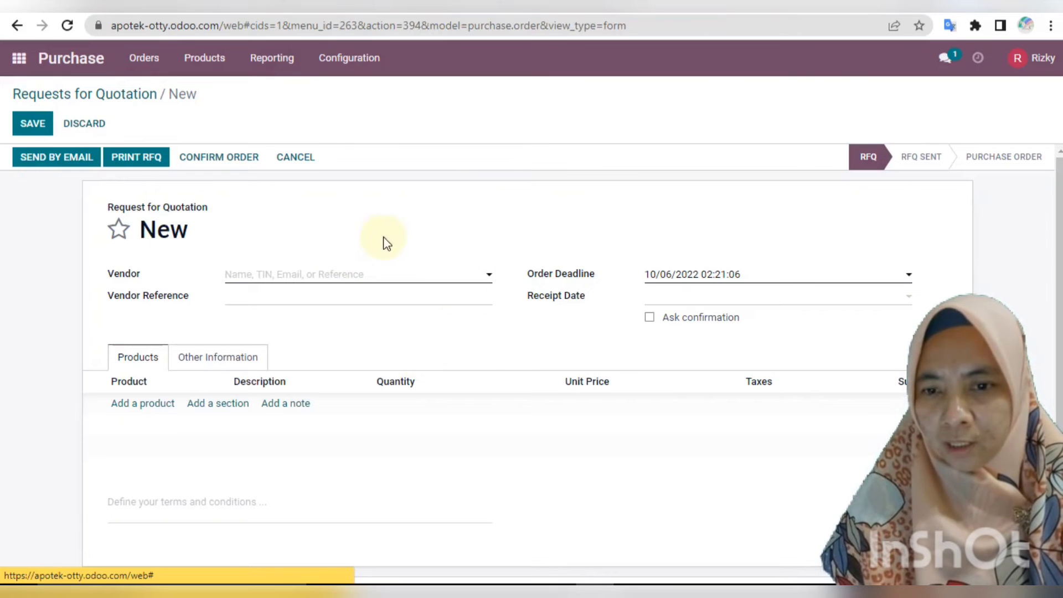
Choose PT Sanbe Farma as vendor and add a line of 300 sanbe kids.
left_click(472, 281)
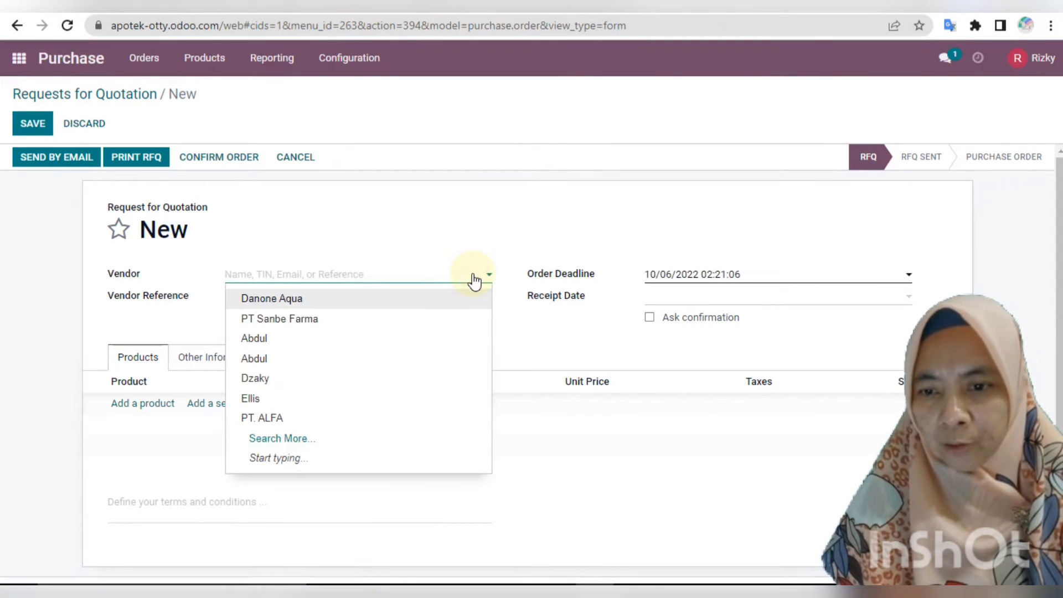
left_click(335, 319)
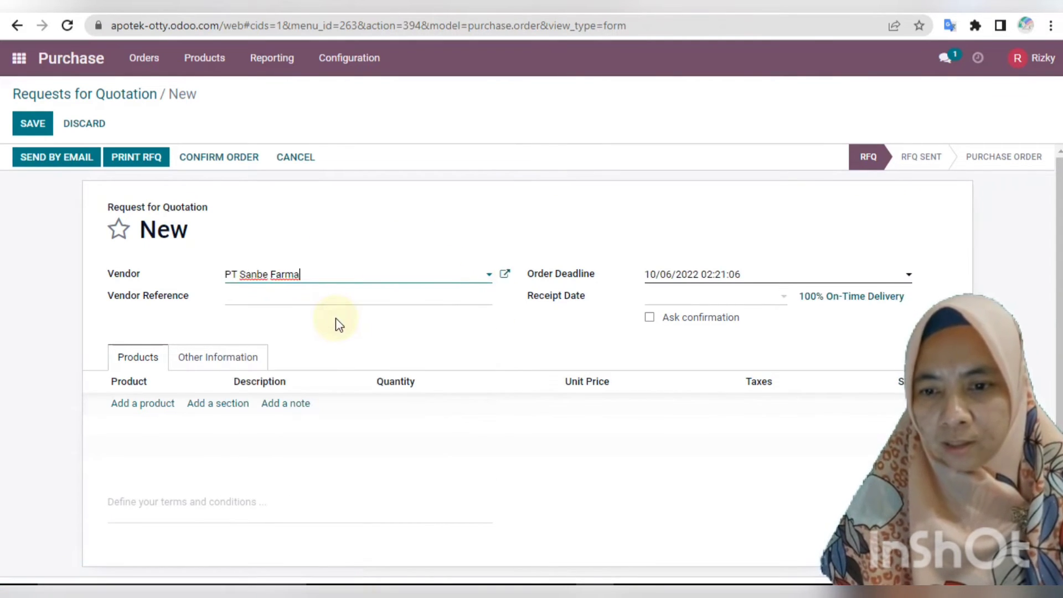
left_click(144, 397)
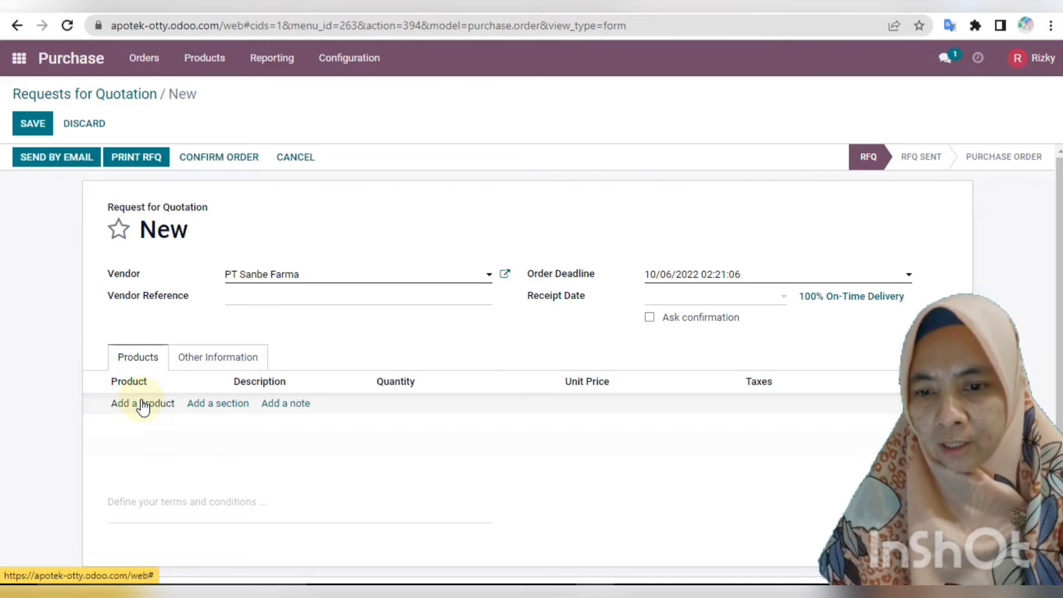
left_click(143, 407)
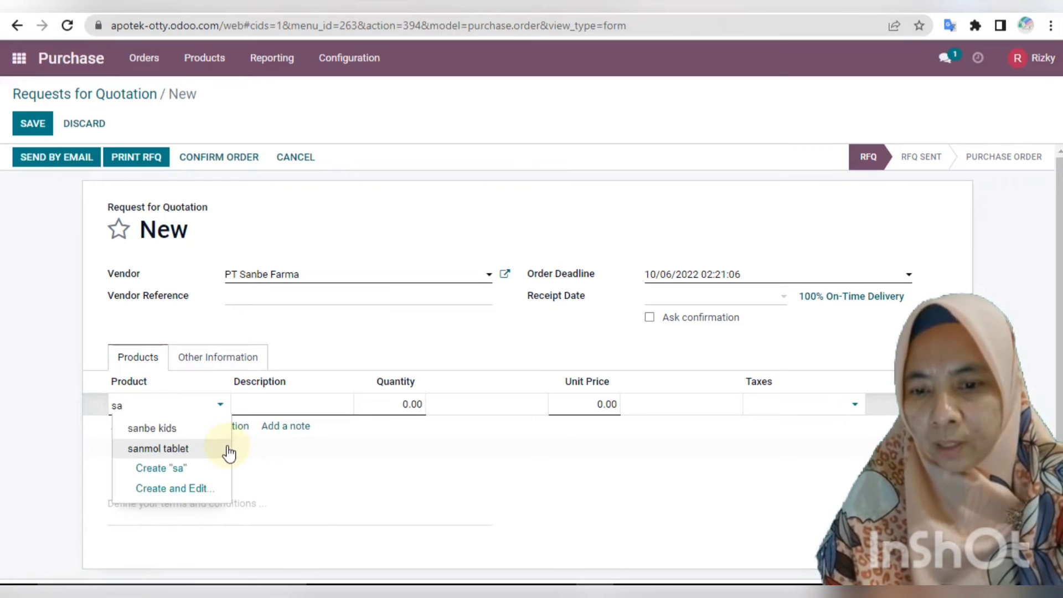
left_click(177, 430)
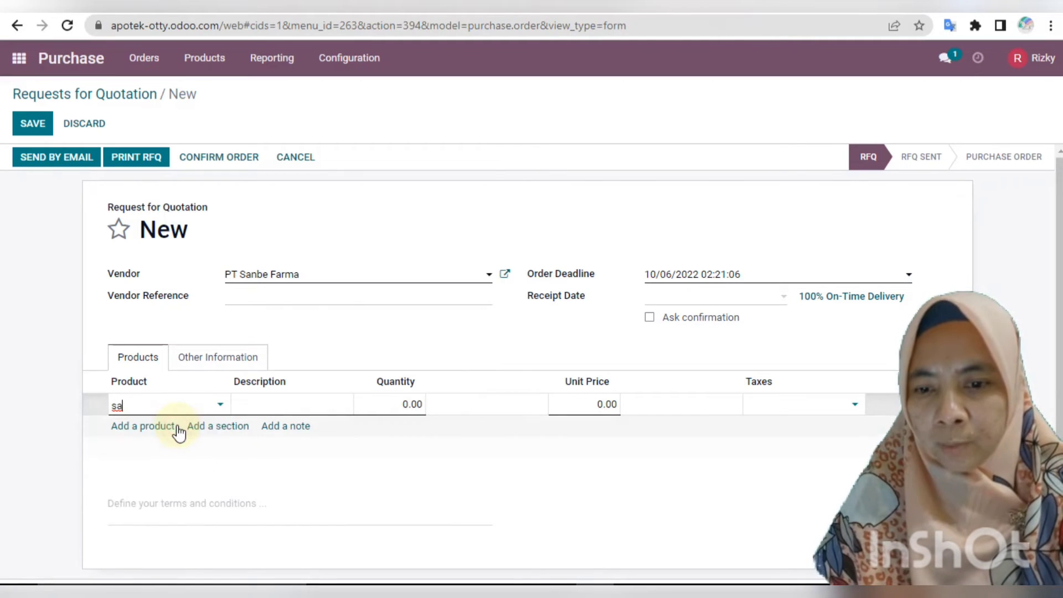
left_click(398, 401)
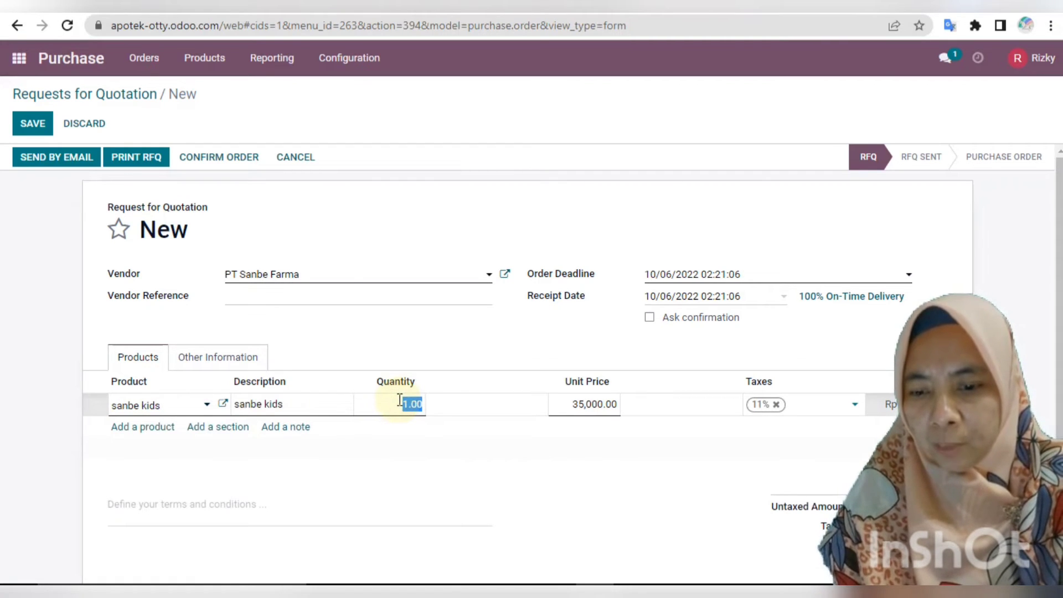
key("BackSpace")
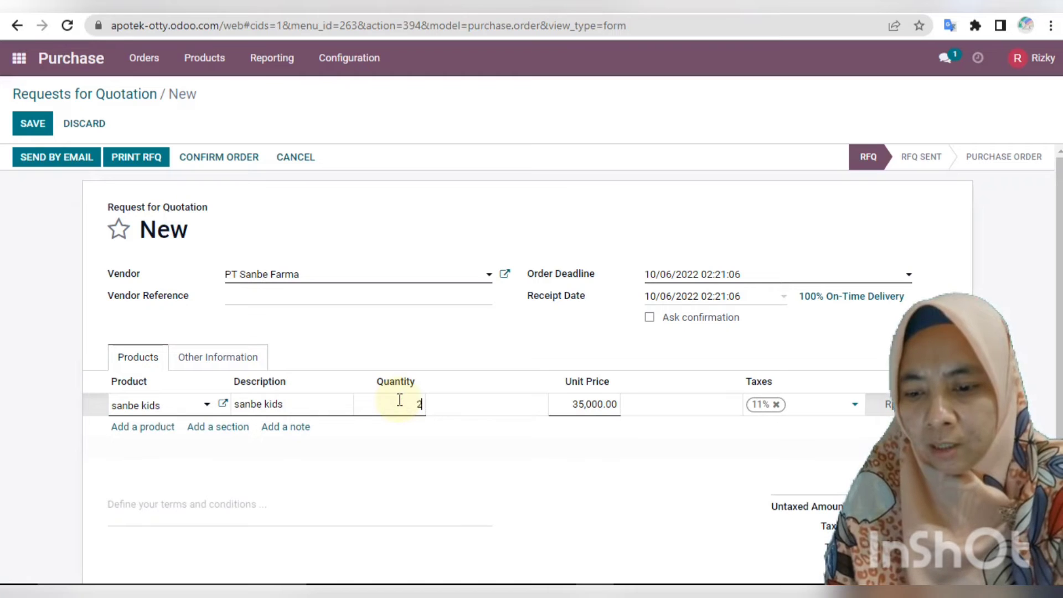
type("300")
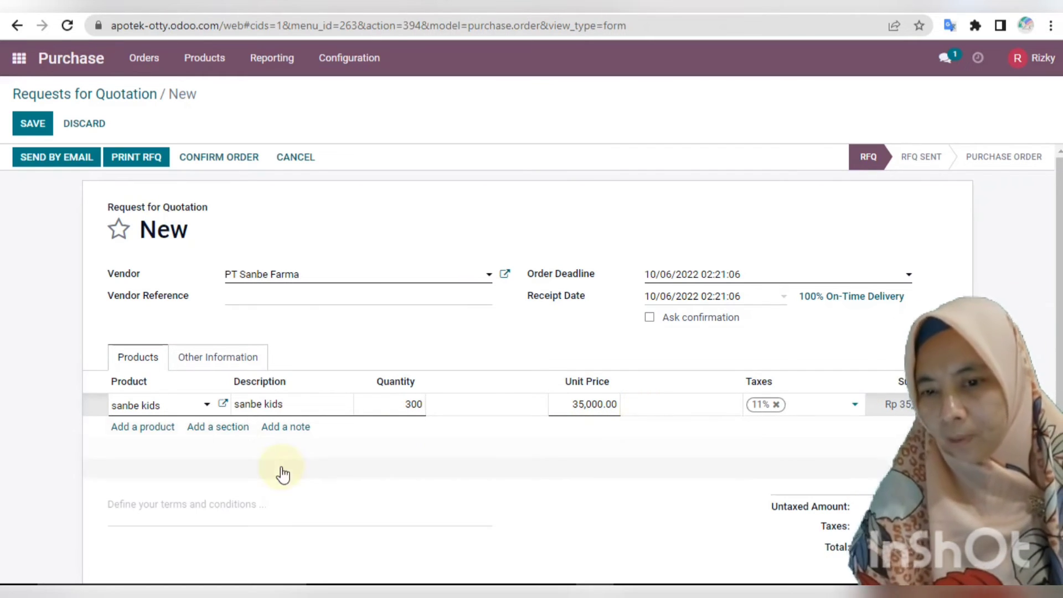
left_click(127, 437)
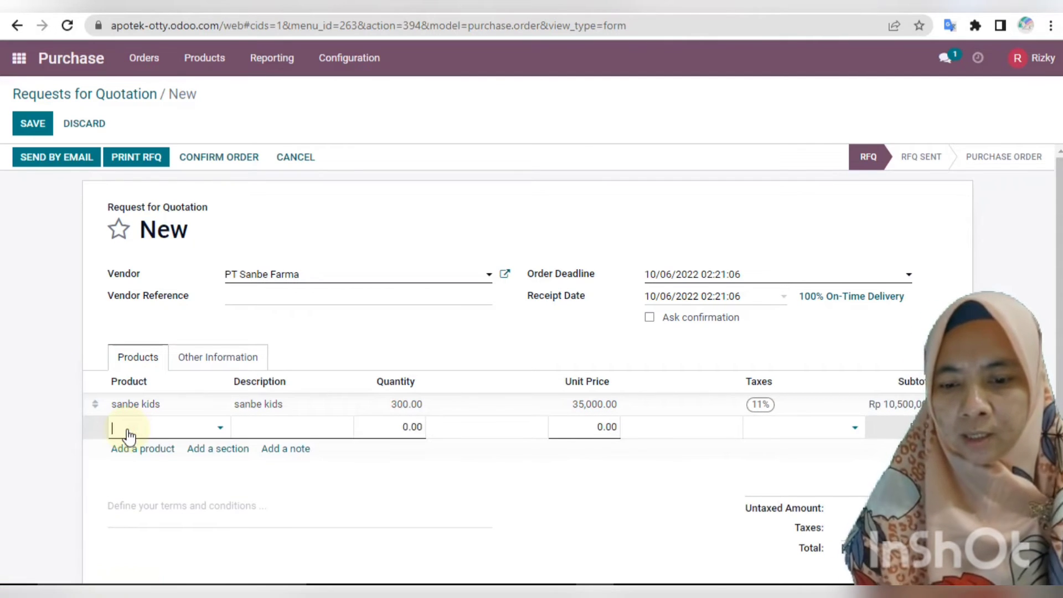
Add 250 sanmol tablet as a second line and save the quotation as P00005.
type("sa")
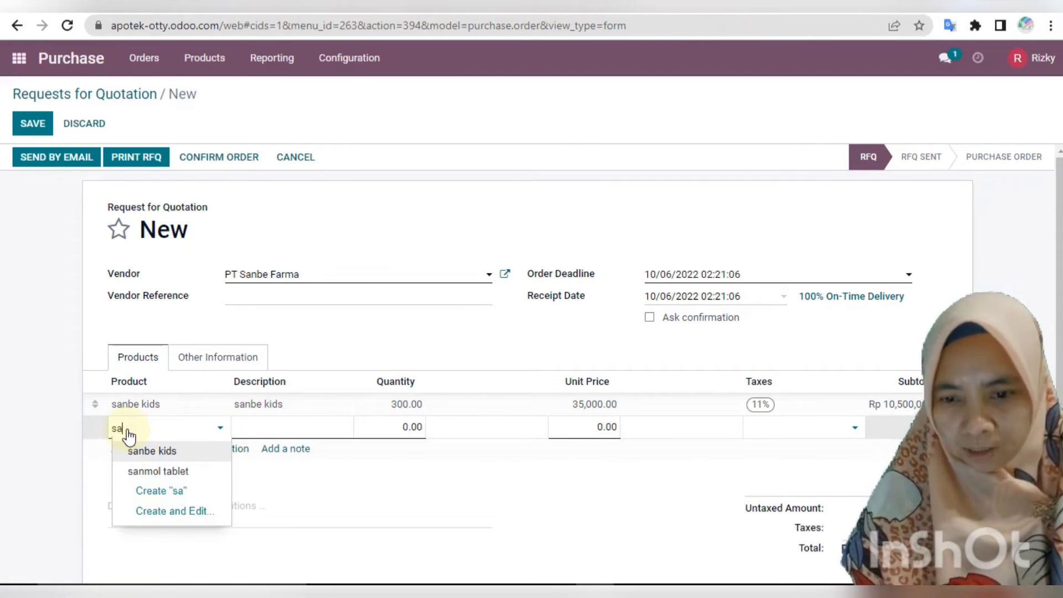
left_click(154, 471)
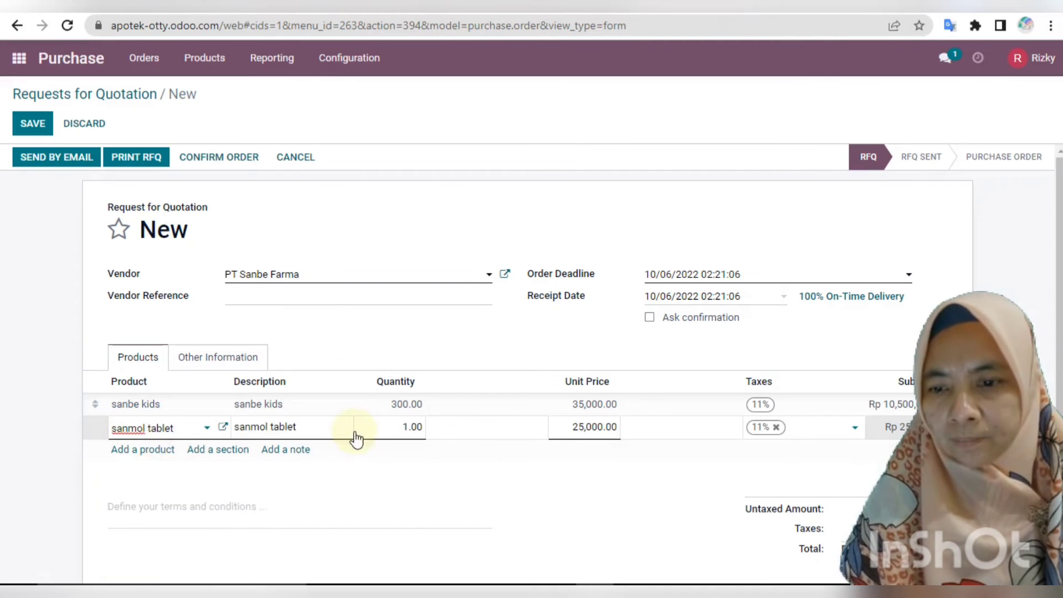
left_click(377, 427)
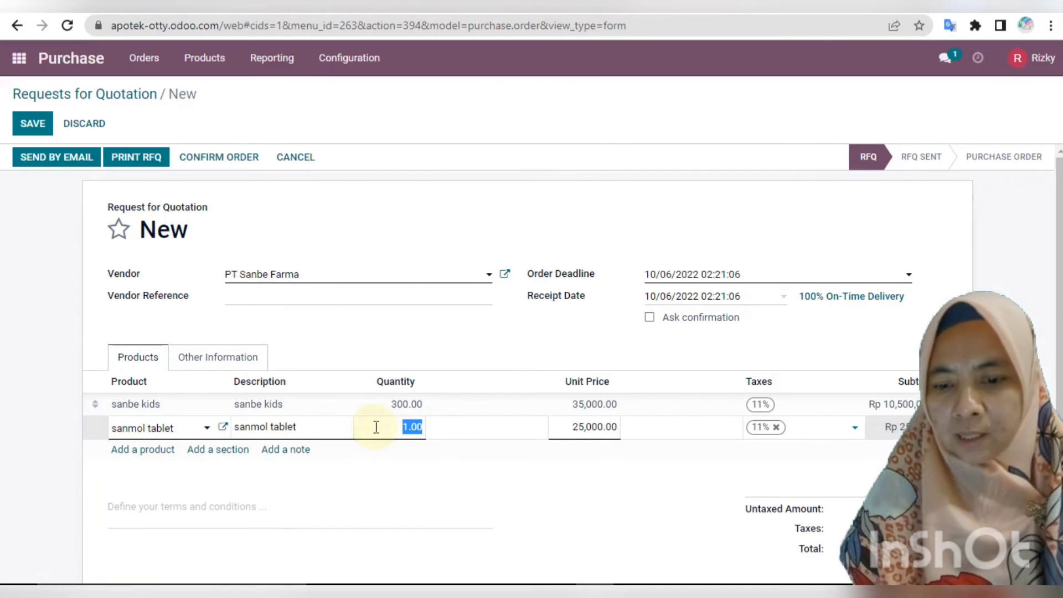
type("250")
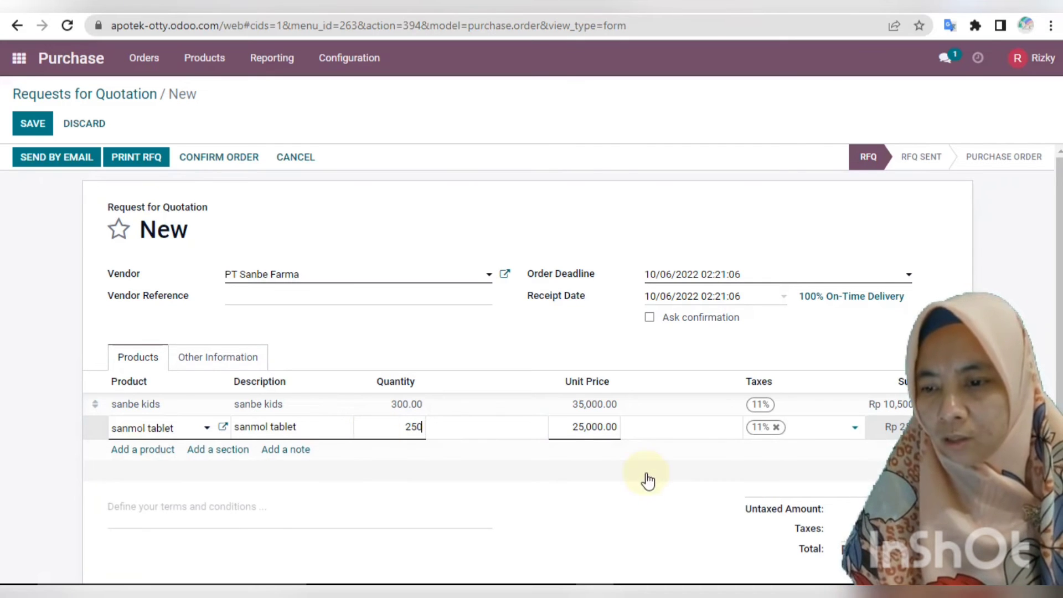
left_click(591, 459)
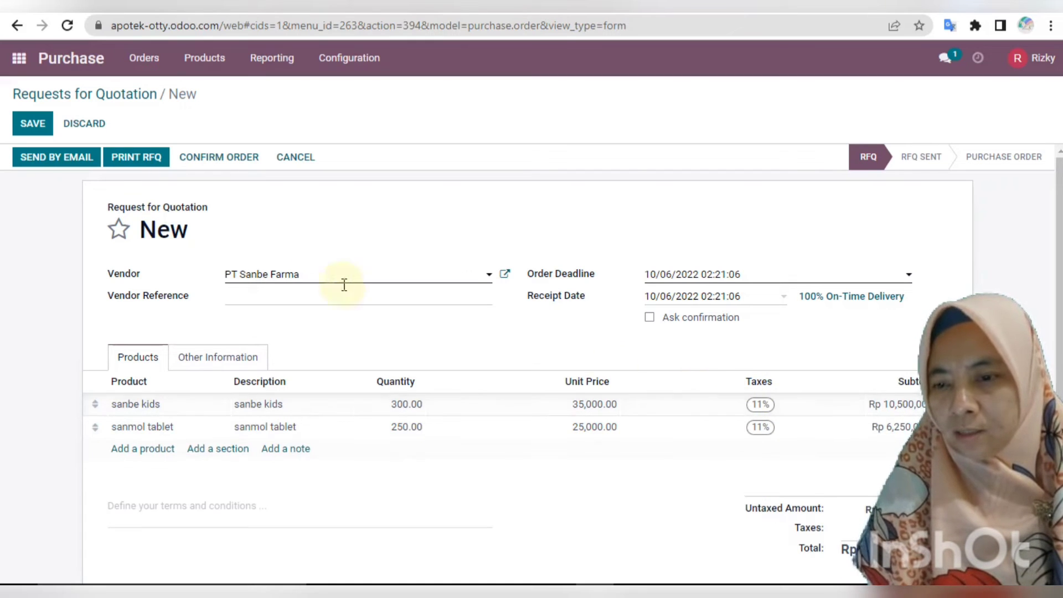
left_click(41, 121)
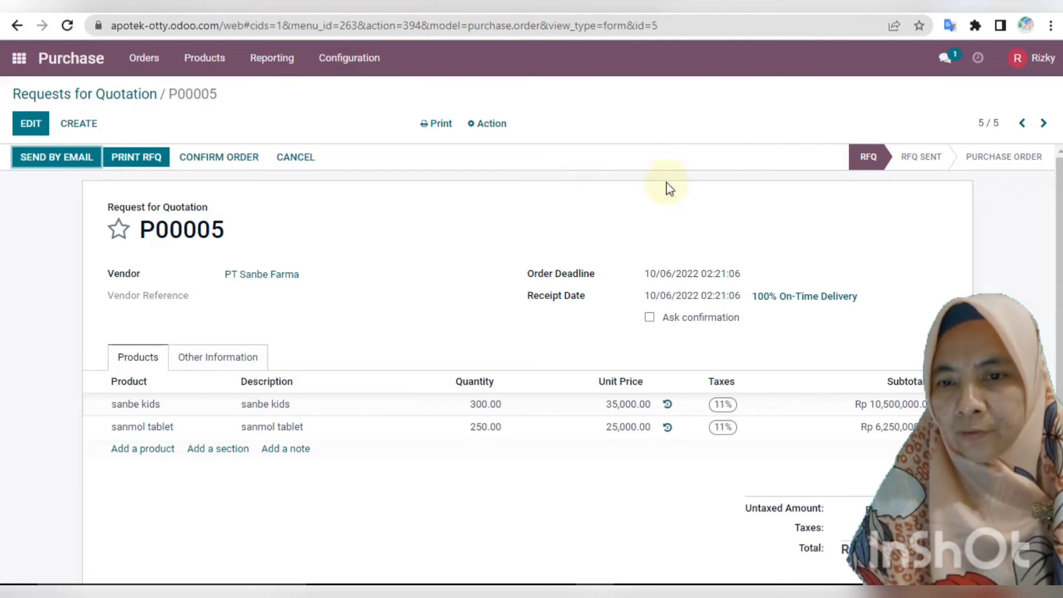
Email quotation P00005 with its PDF to PT Sanbe Farma, then confirm it as a purchase order.
left_click(41, 160)
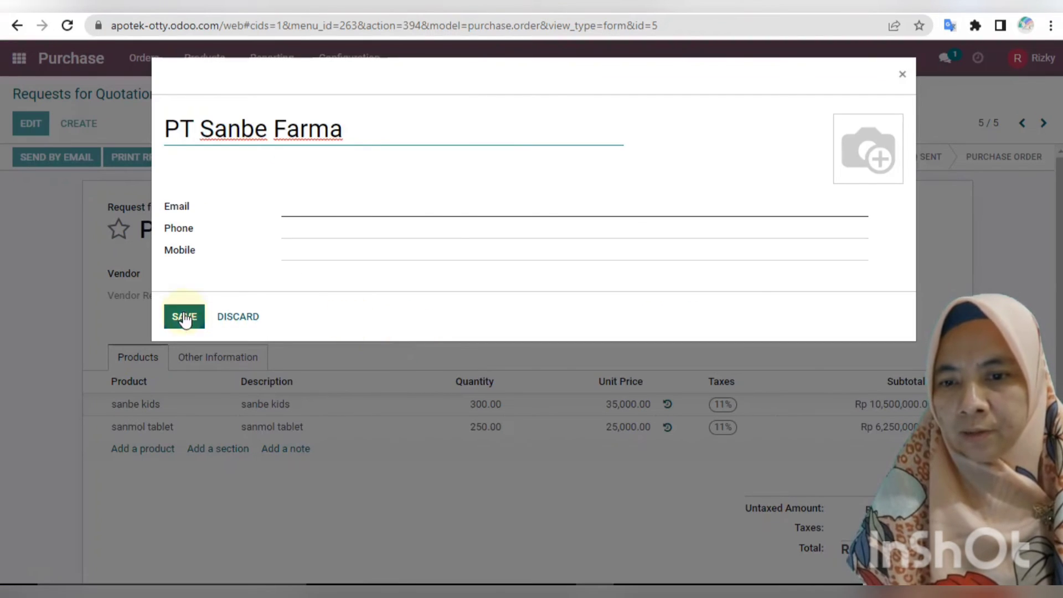
left_click(184, 319)
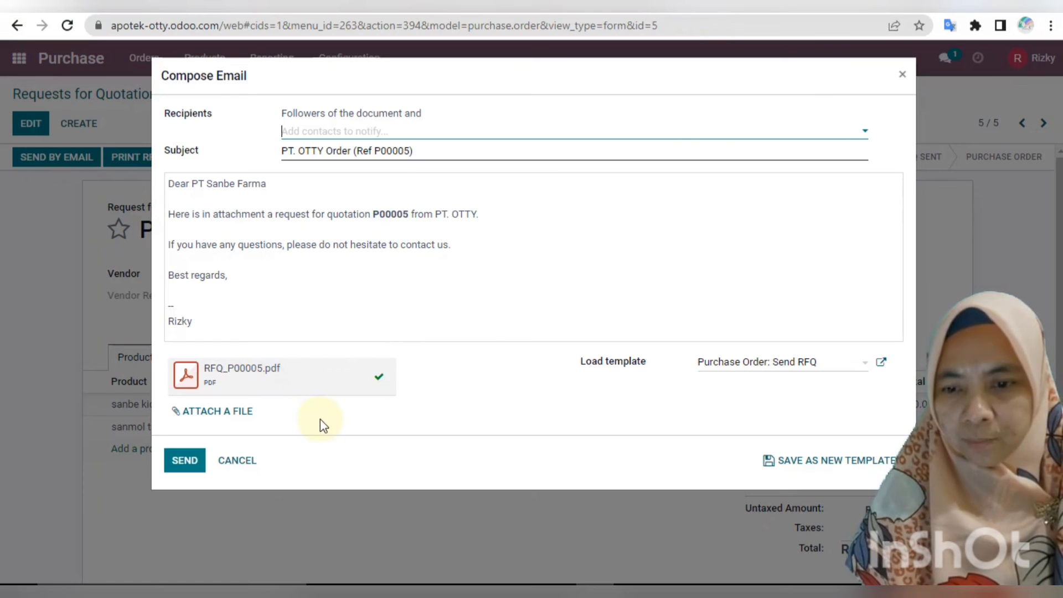
left_click(186, 461)
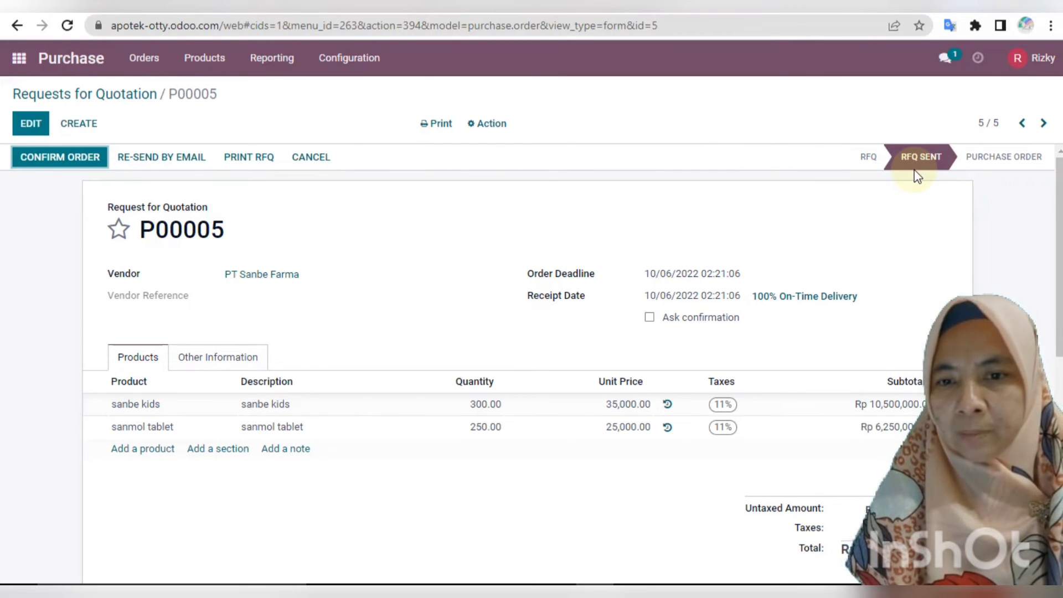
left_click(61, 158)
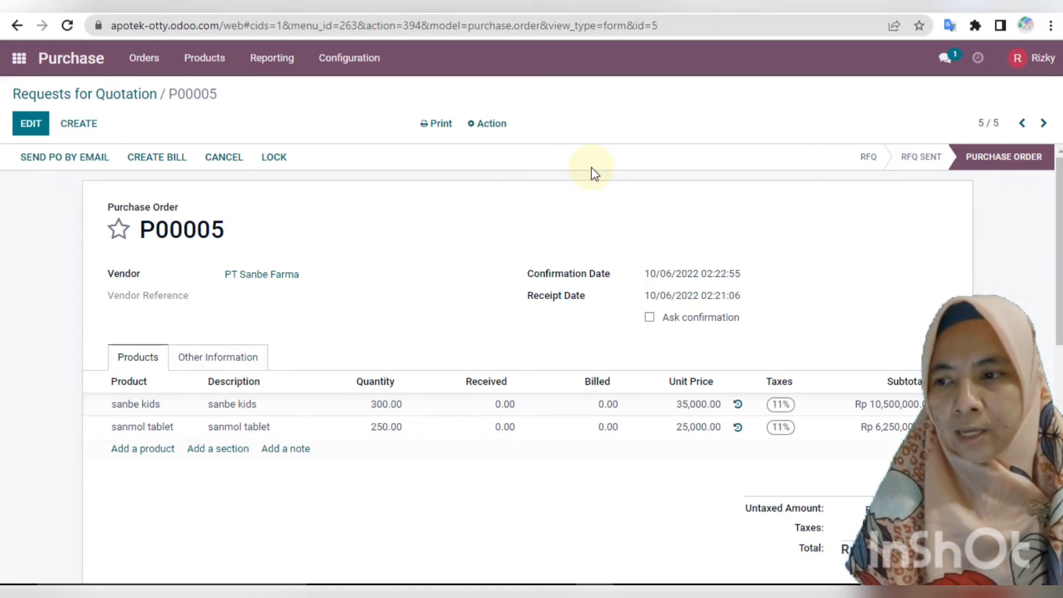
Log the purchasing user out of Odoo from the avatar menu.
left_click(1030, 66)
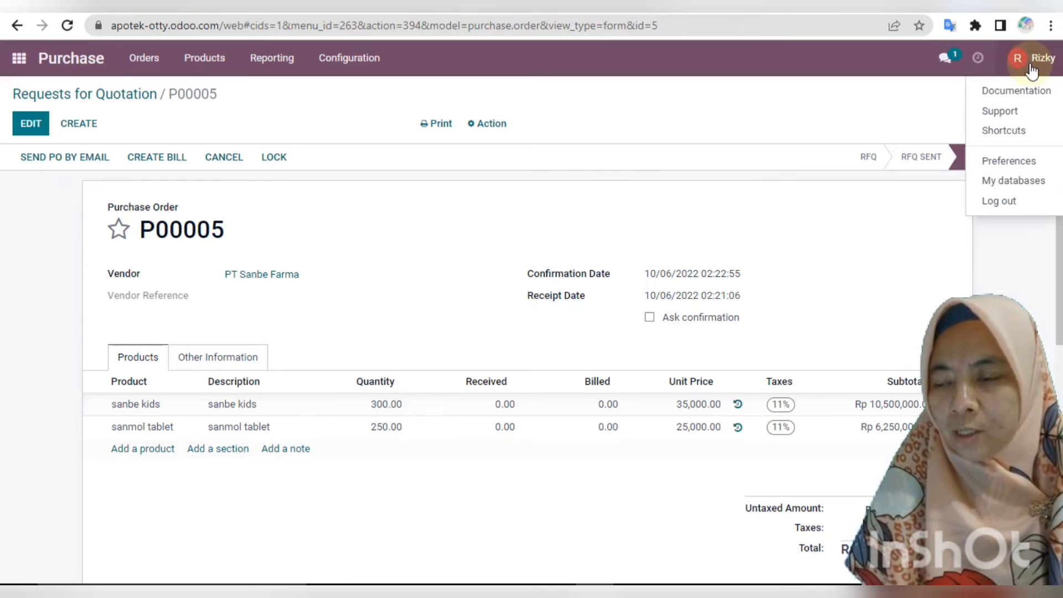
left_click(1021, 202)
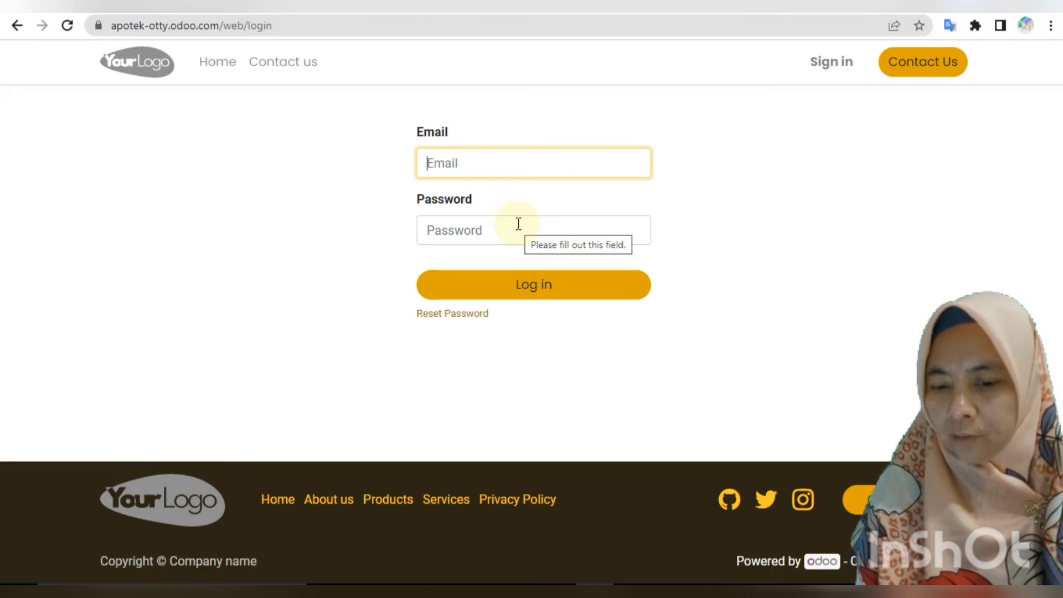
Sign in to Odoo with the inventory user's e-mail and password.
type("i")
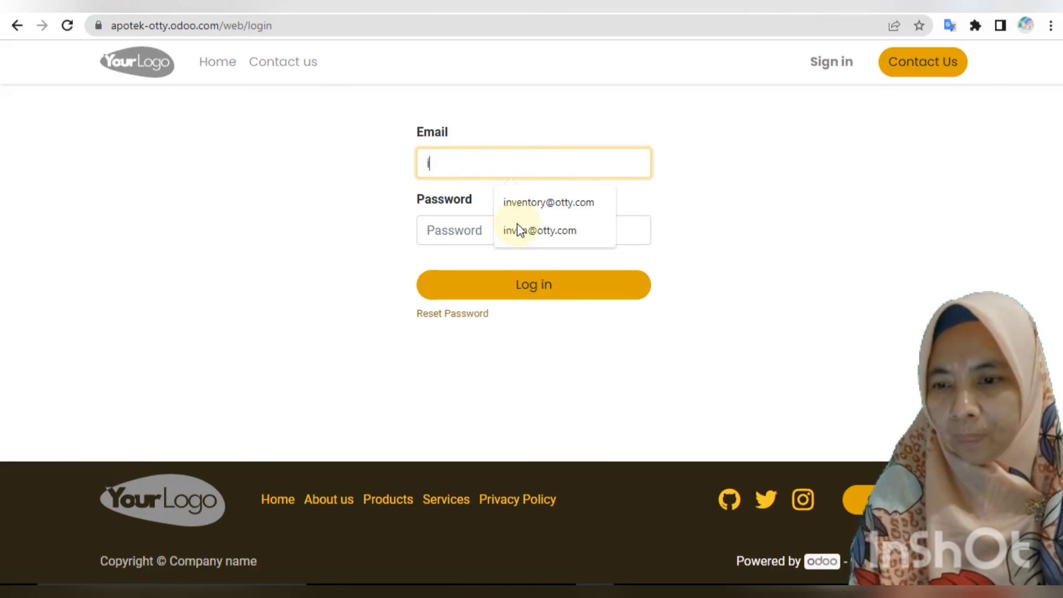
left_click(515, 203)
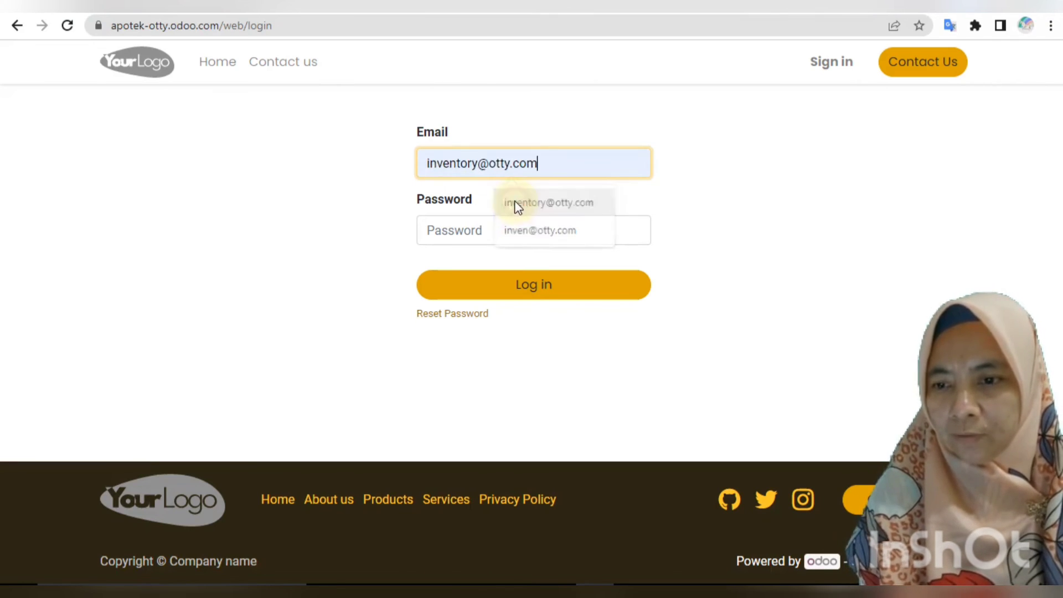
left_click(480, 227)
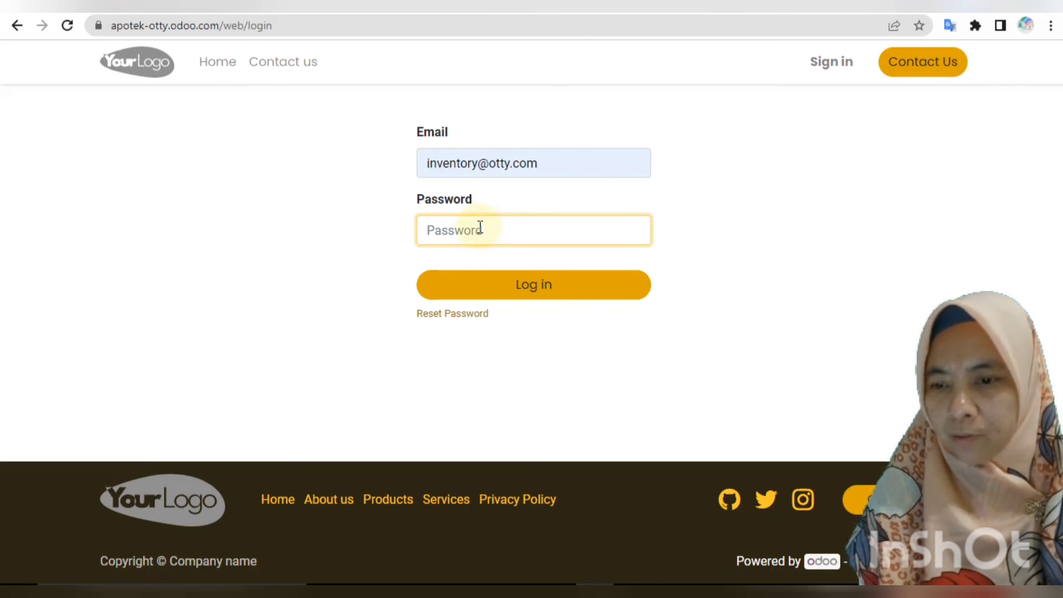
type("inven")
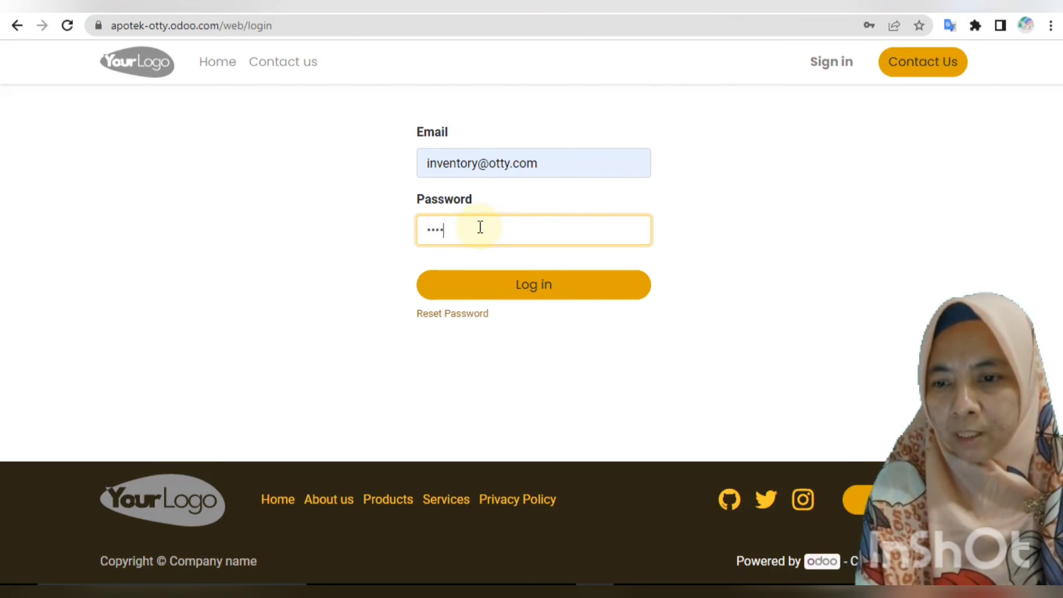
left_click(521, 284)
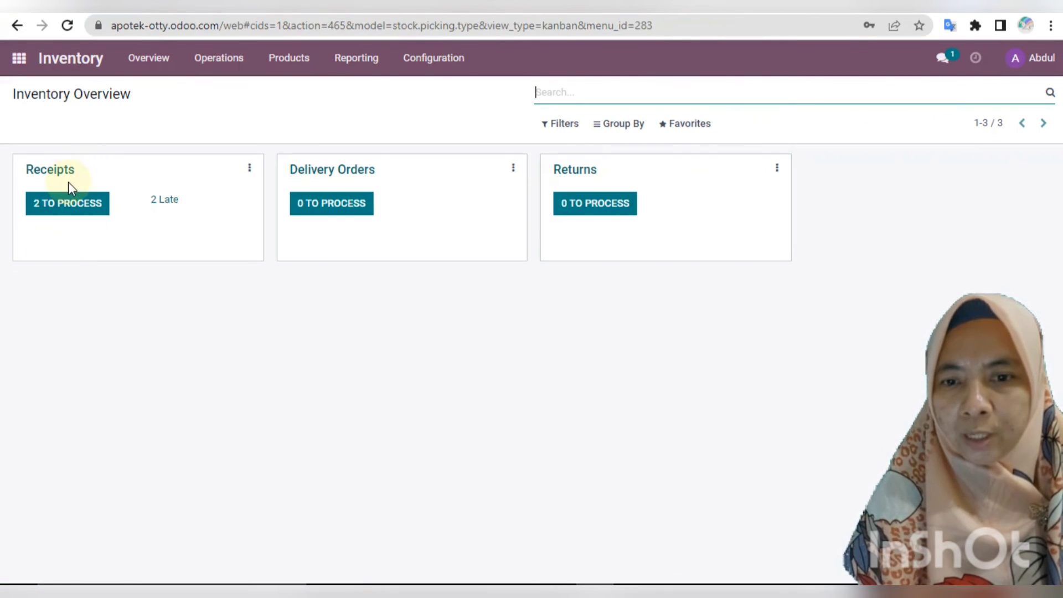
Open receipt WH/IN/00006 for P00005 from the Receipts waiting to be processed.
left_click(103, 204)
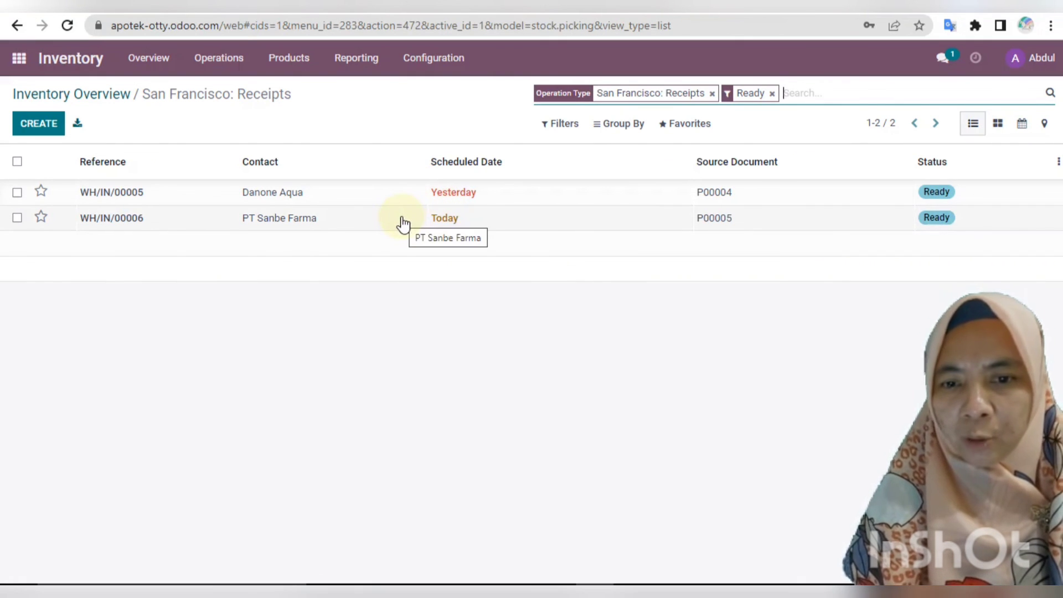
left_click(293, 225)
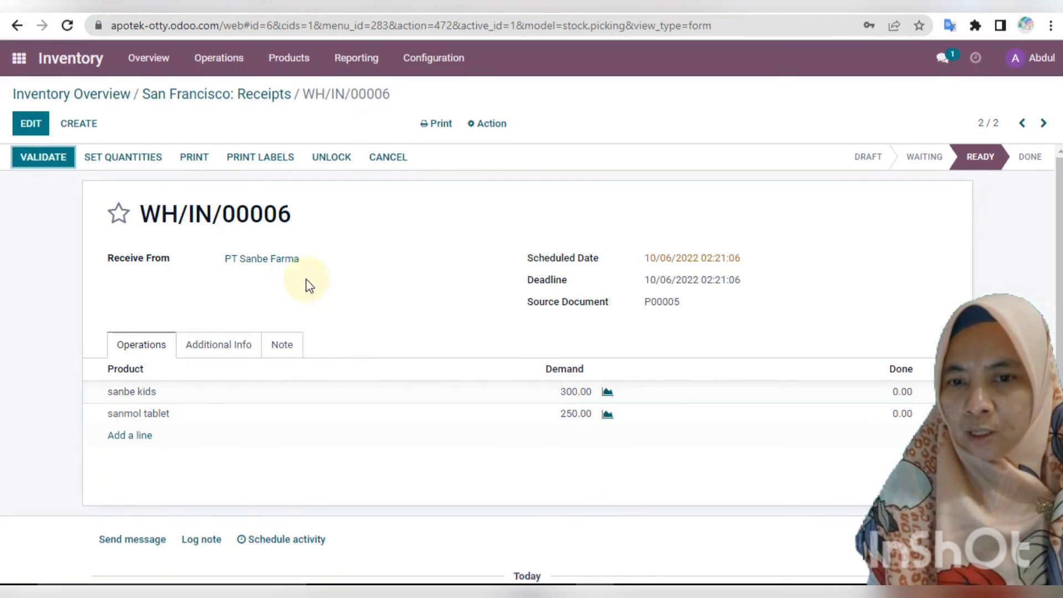
Record Done quantities of 300 sanbe kids and 250 sanmol tablet on WH/IN/00006.
left_click(26, 123)
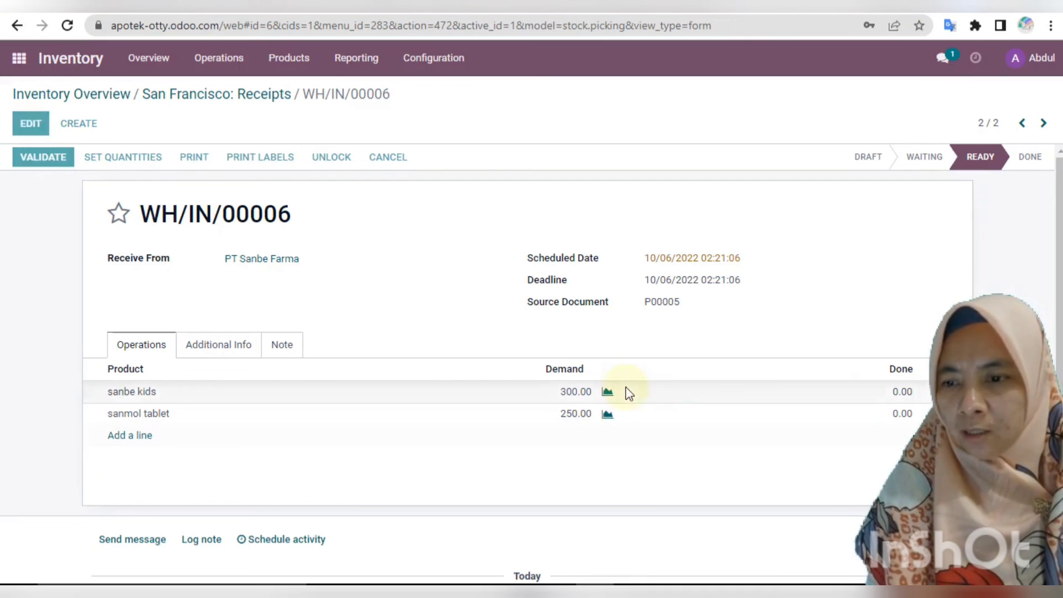
left_click(891, 391)
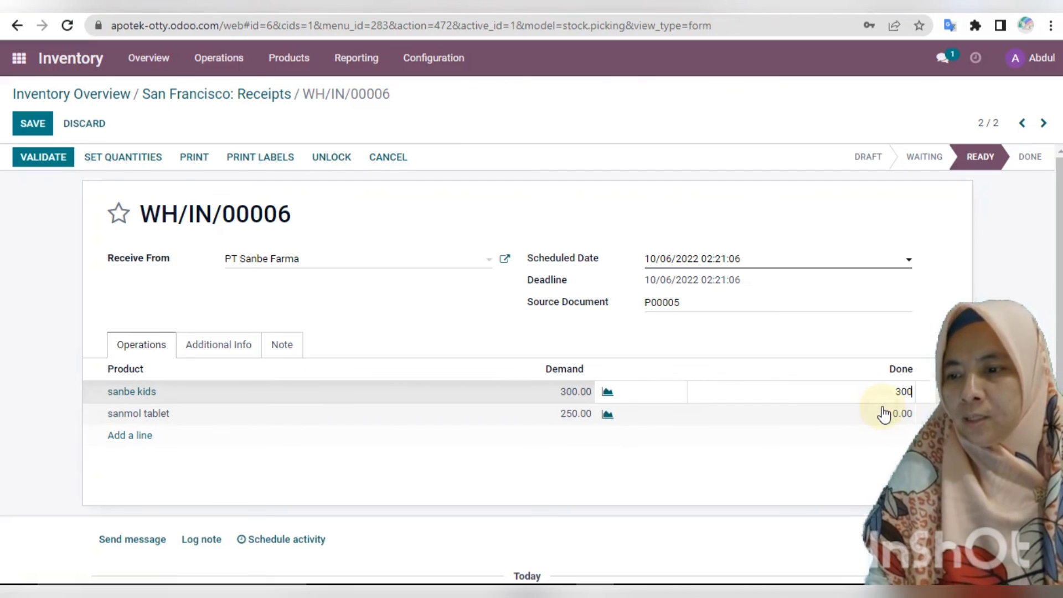
left_click(884, 414)
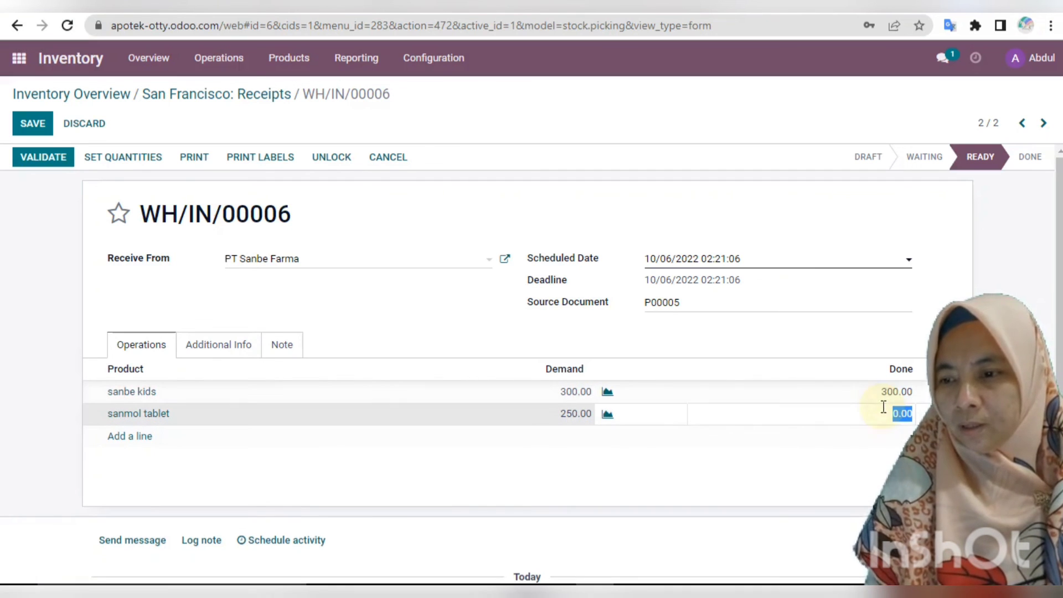
left_click(764, 486)
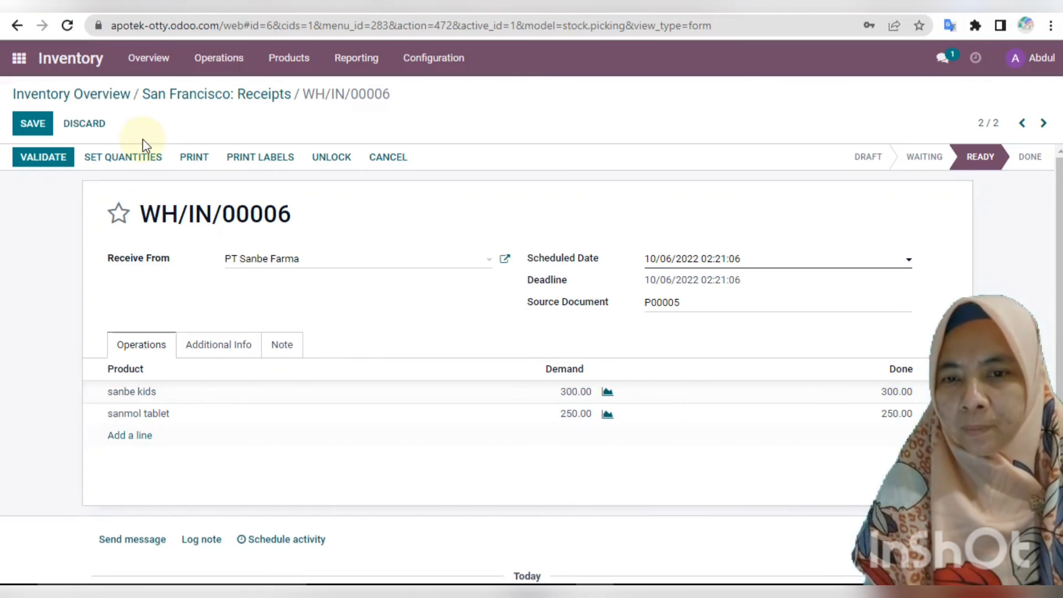
Save receipt WH/IN/00006 and validate it so both products are fully received.
left_click(41, 125)
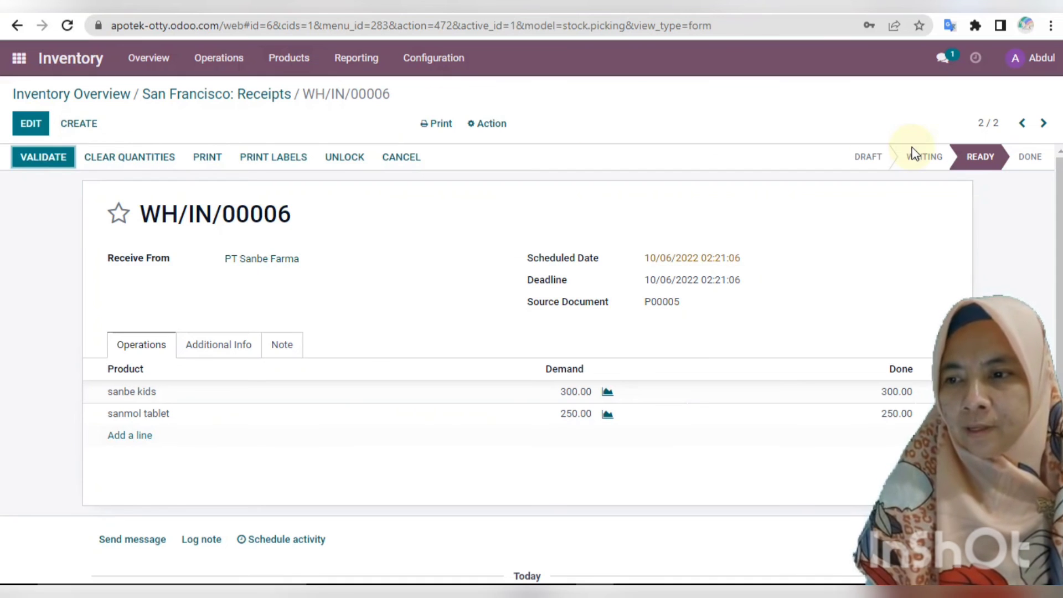
mouse_move(981, 175)
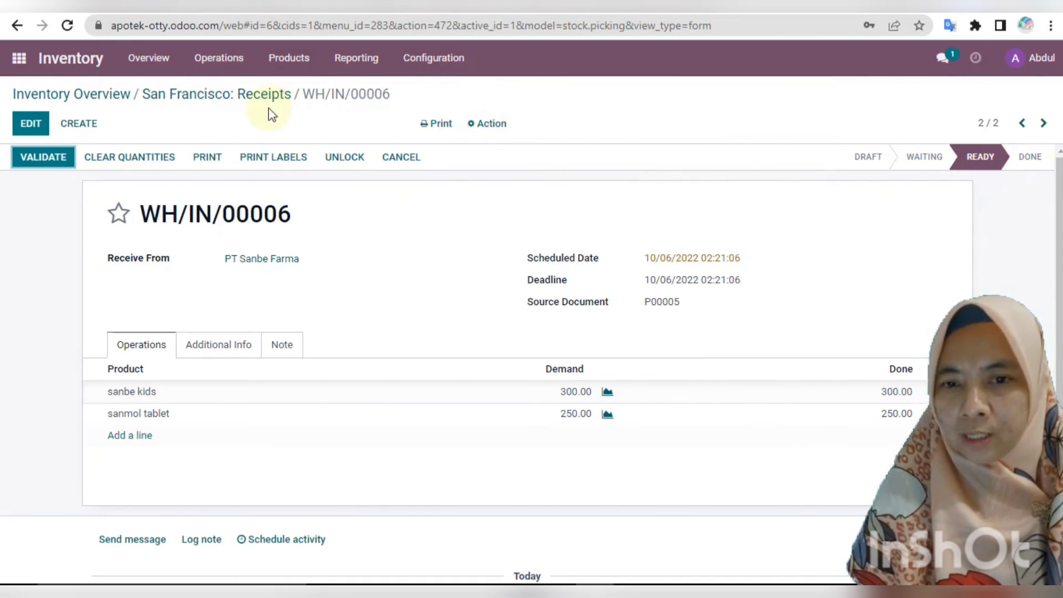
left_click(42, 159)
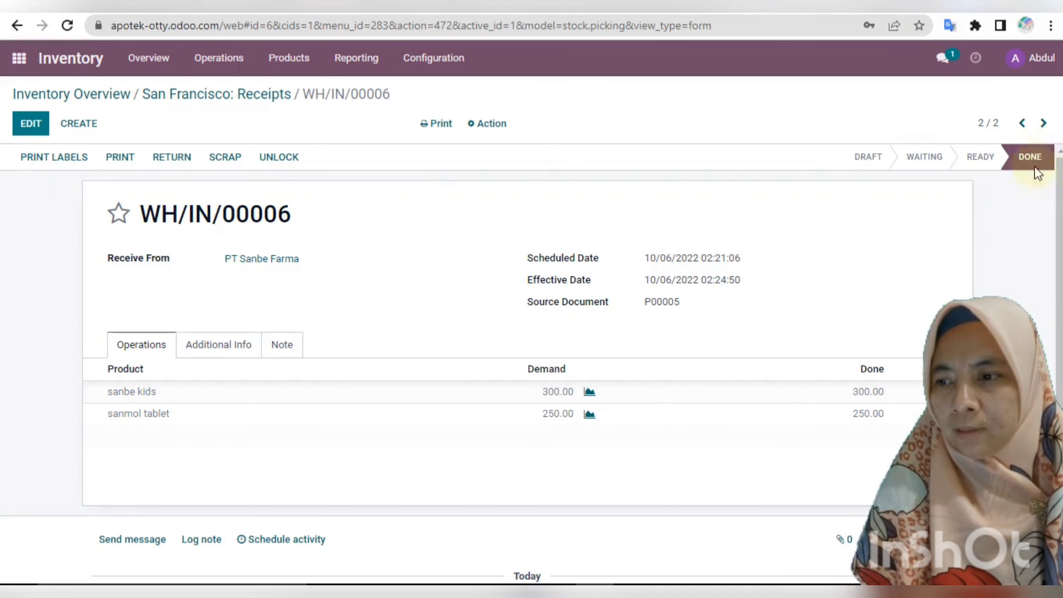
mouse_move(1025, 160)
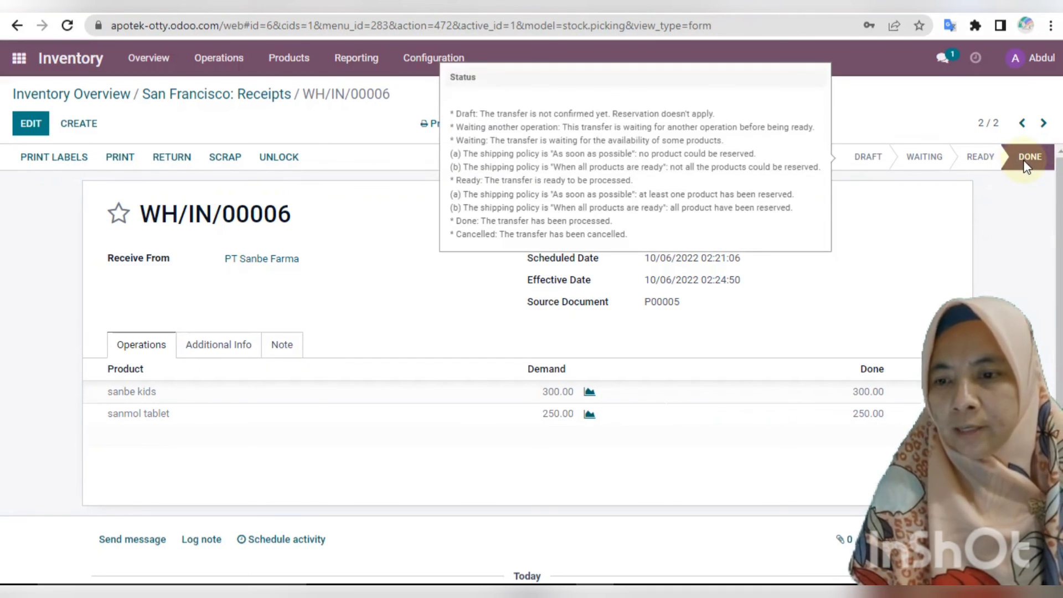